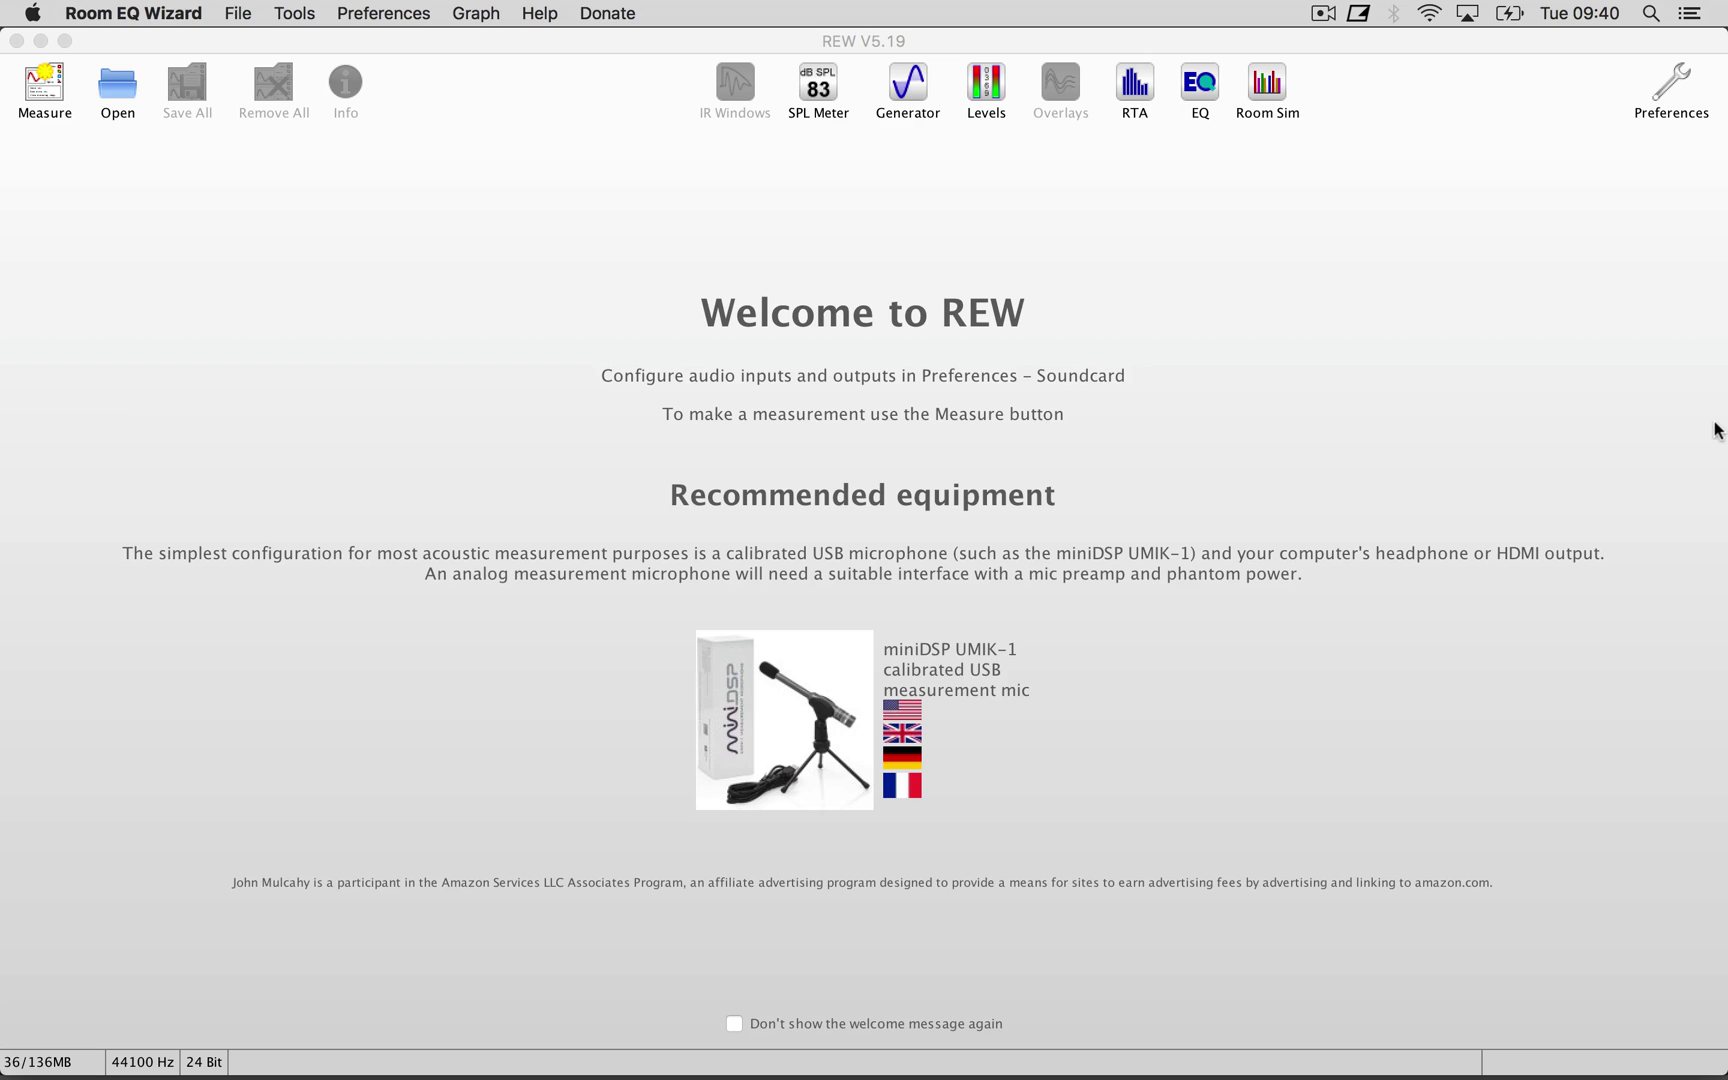
Step: Review the Soundcard and Mic/Meter preferences, keeping MOTU UltraLite and the calibration file unchanged
{"action": "key", "text": "super+comma"}
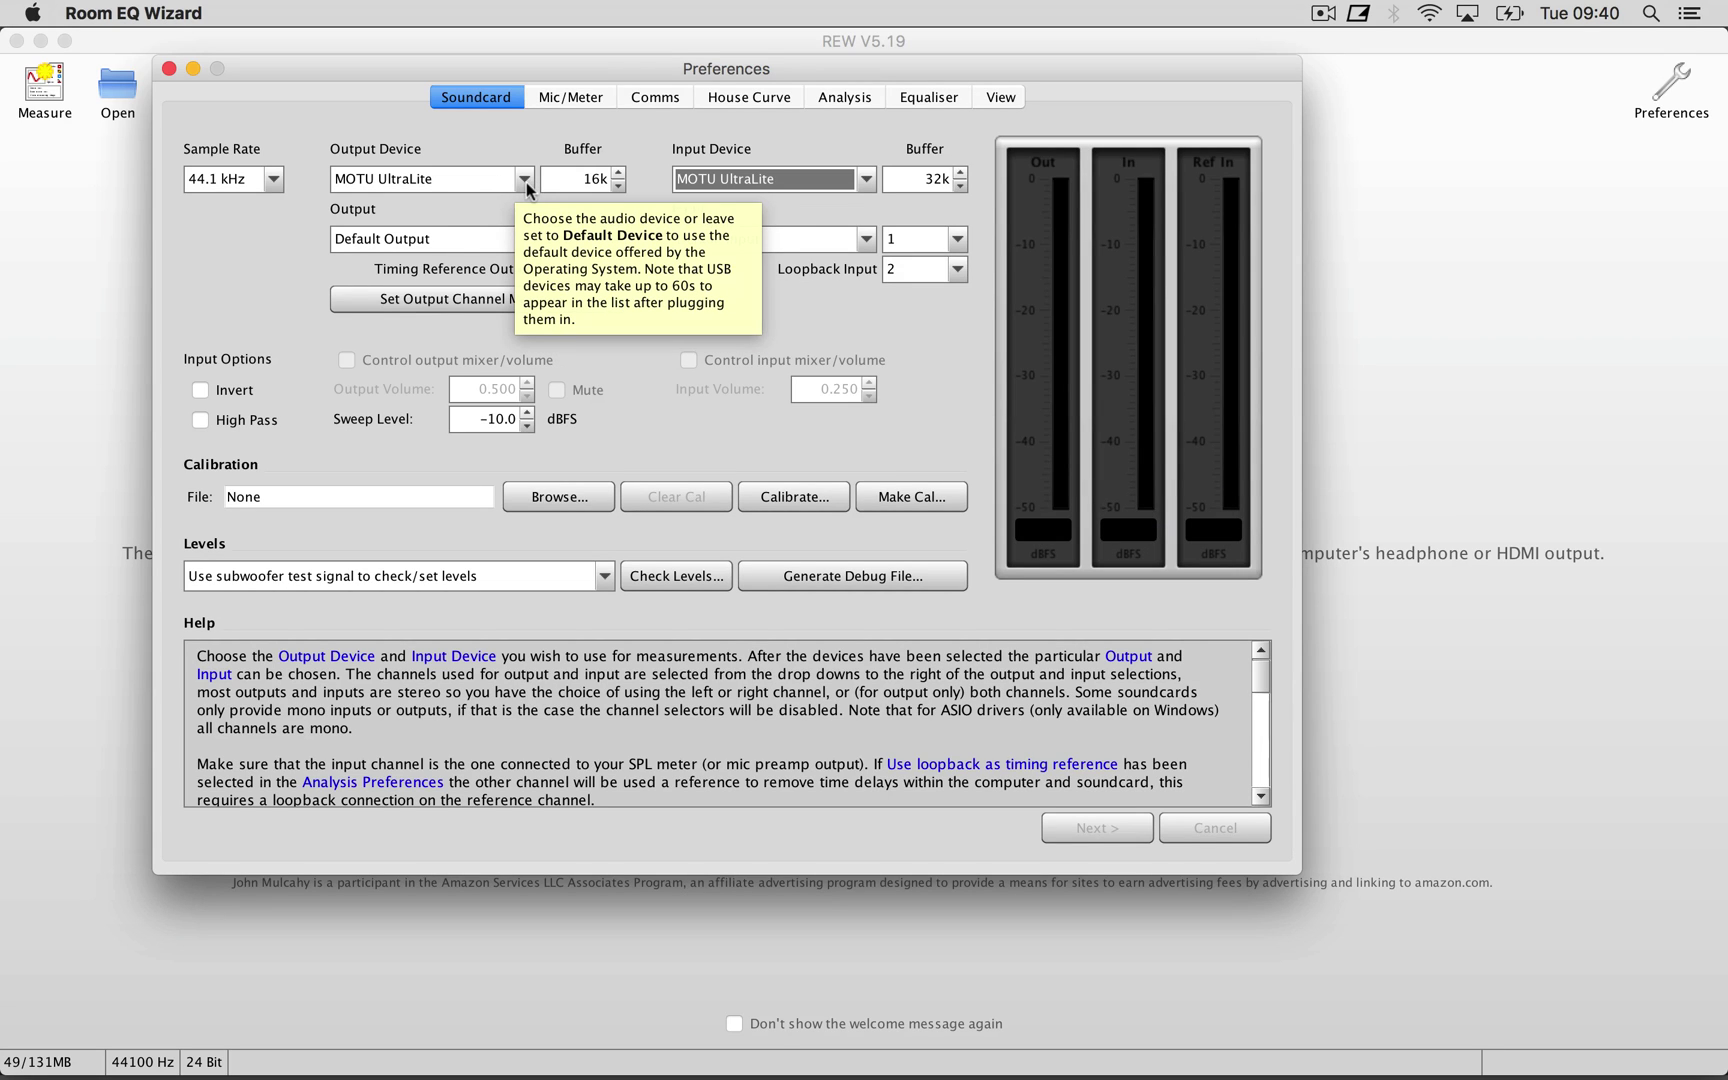
{"action": "left_click", "coordinate": [526, 182]}
{"action": "left_click", "coordinate": [526, 182]}
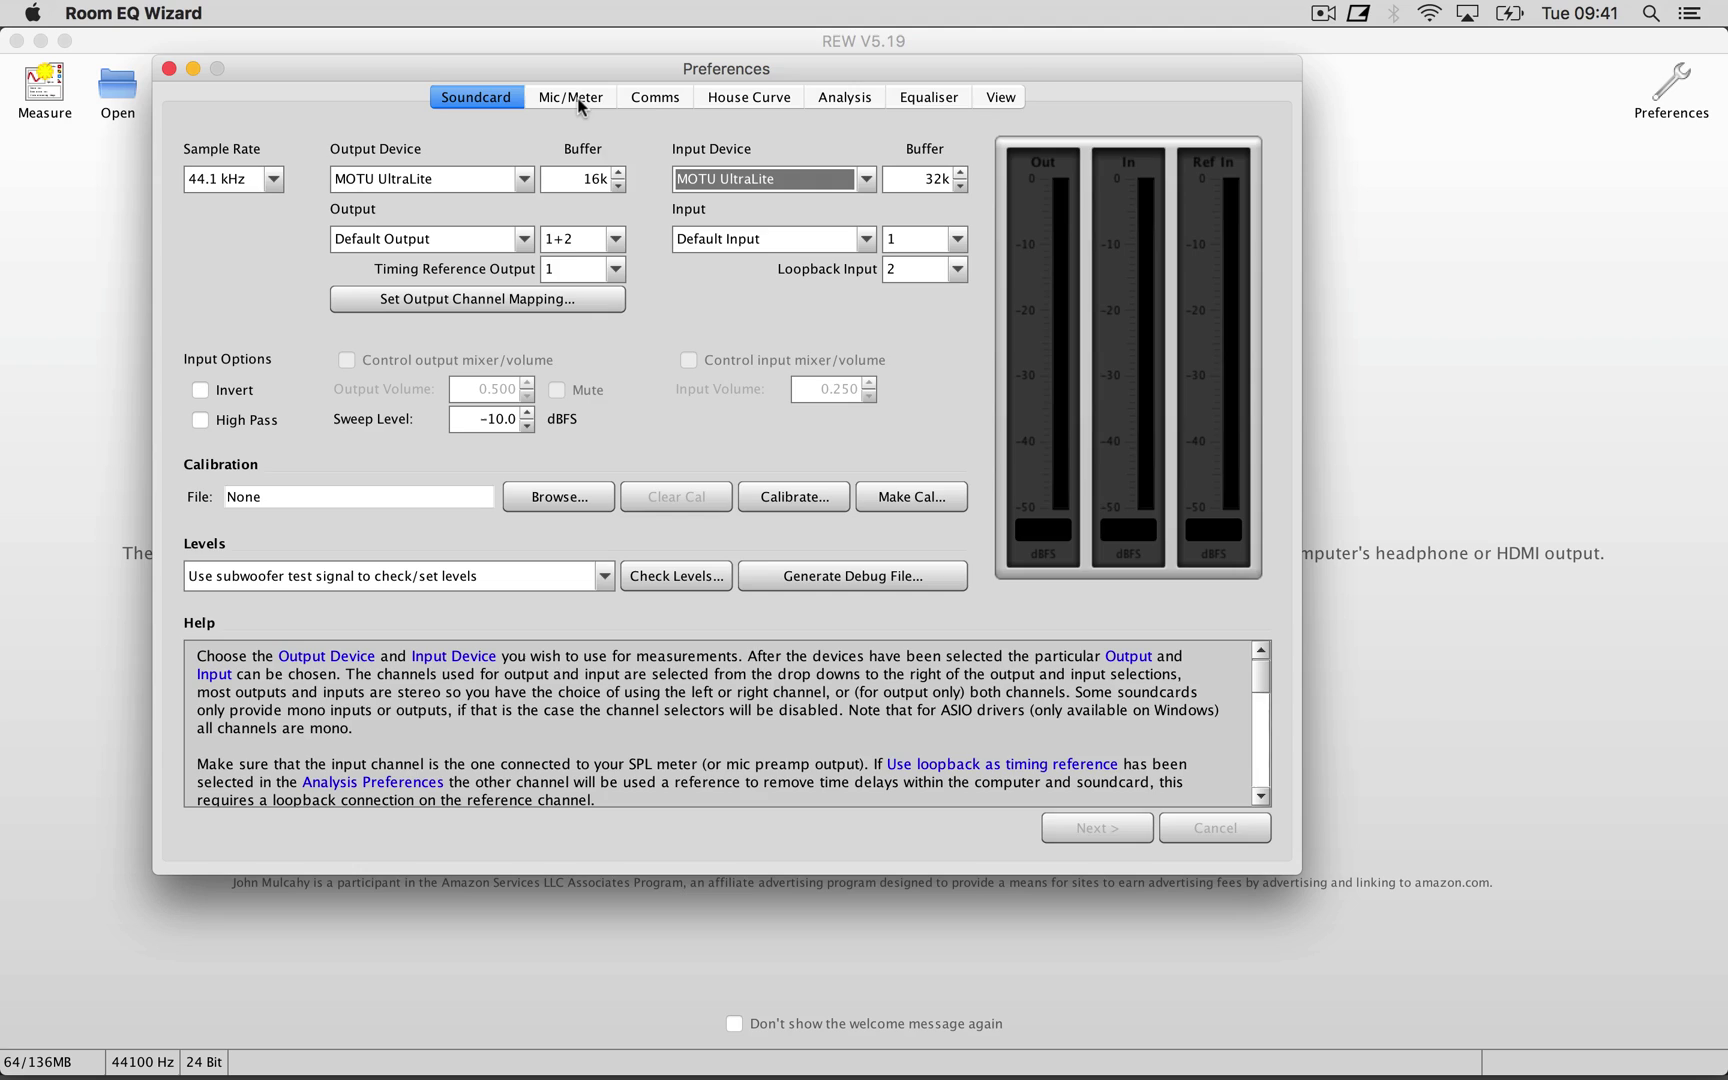
{"action": "left_click", "coordinate": [575, 100]}
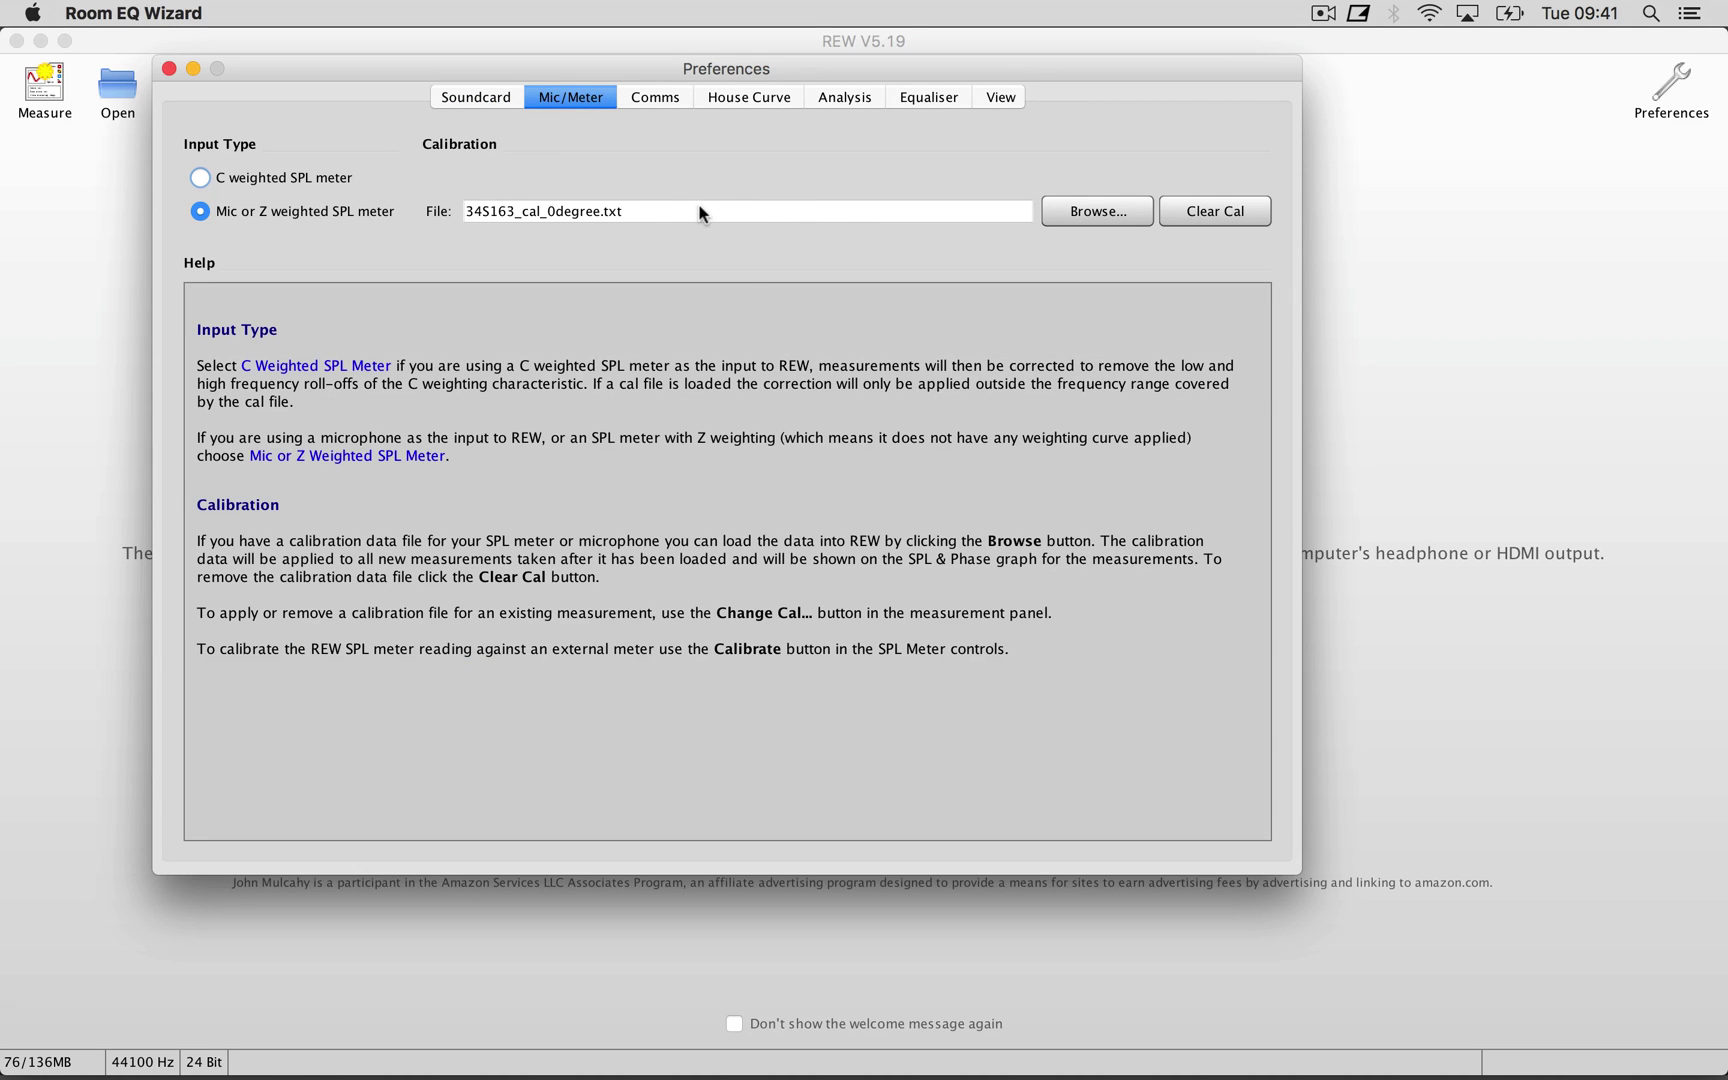
{"action": "left_click", "coordinate": [503, 104]}
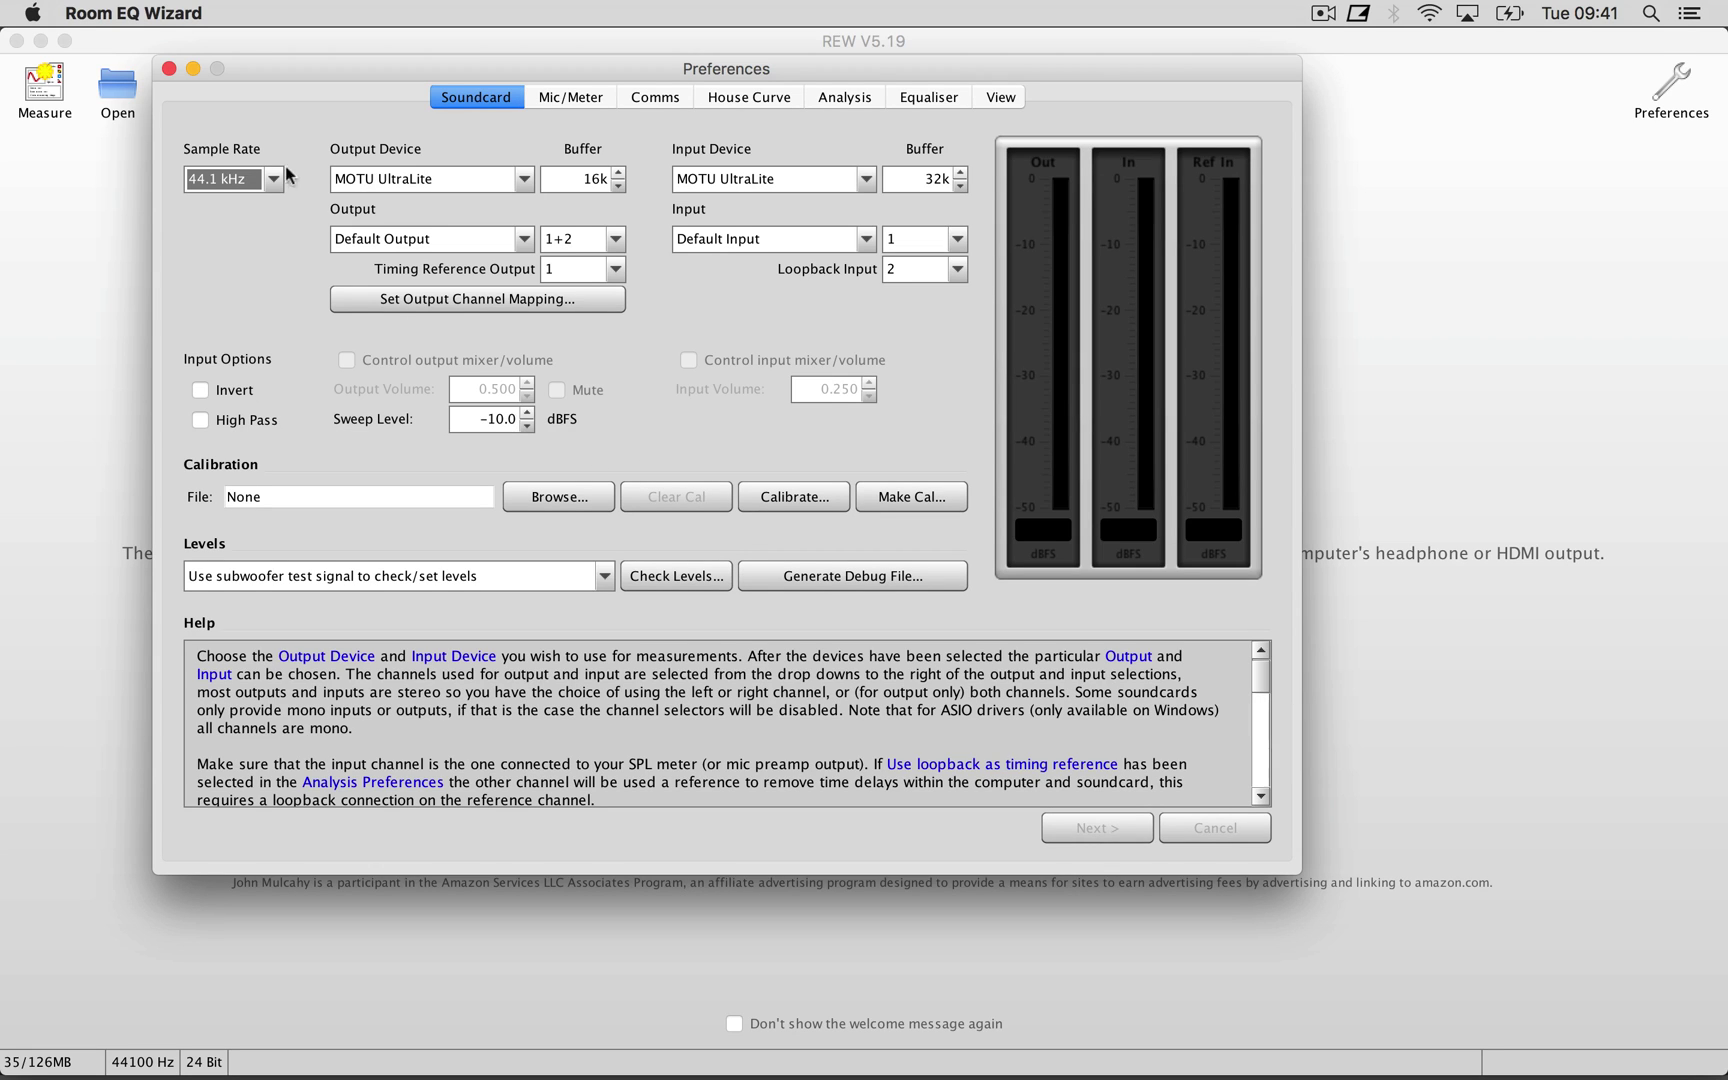
{"action": "left_click", "coordinate": [169, 69]}
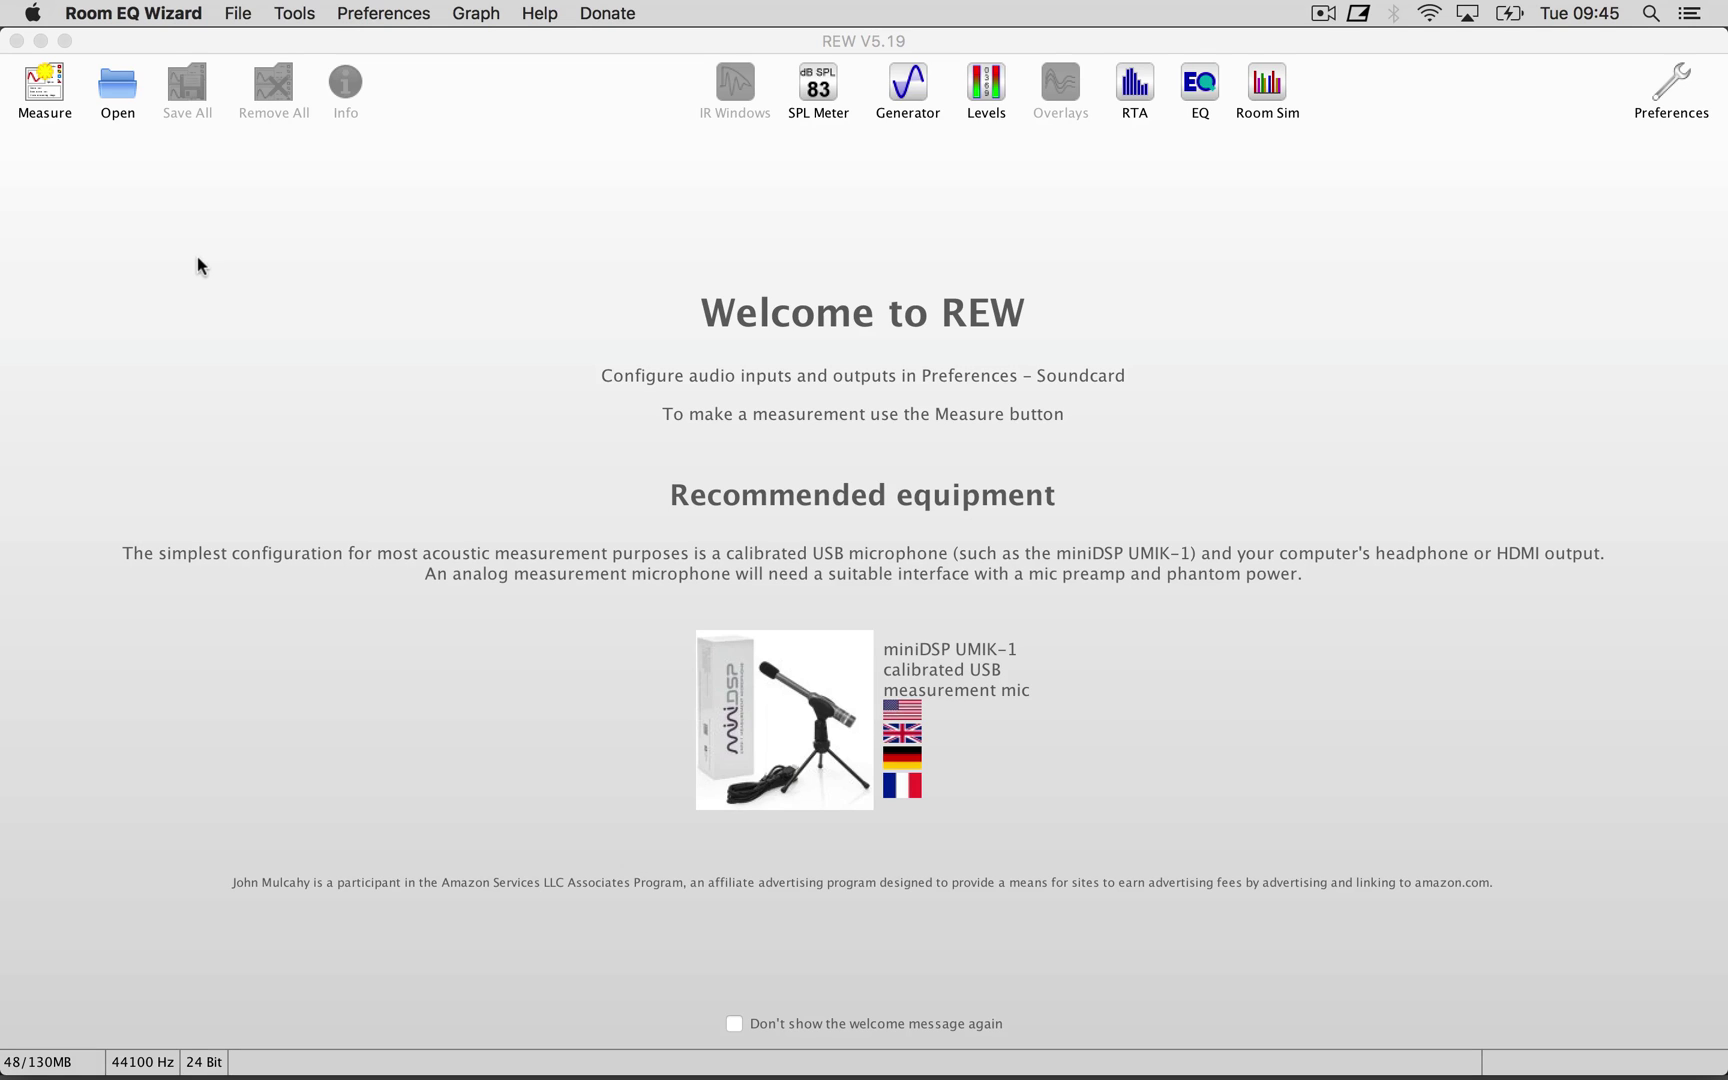
Step: Run the first 30 Hz to 20 kHz sweep measurement
{"action": "left_click", "coordinate": [47, 105]}
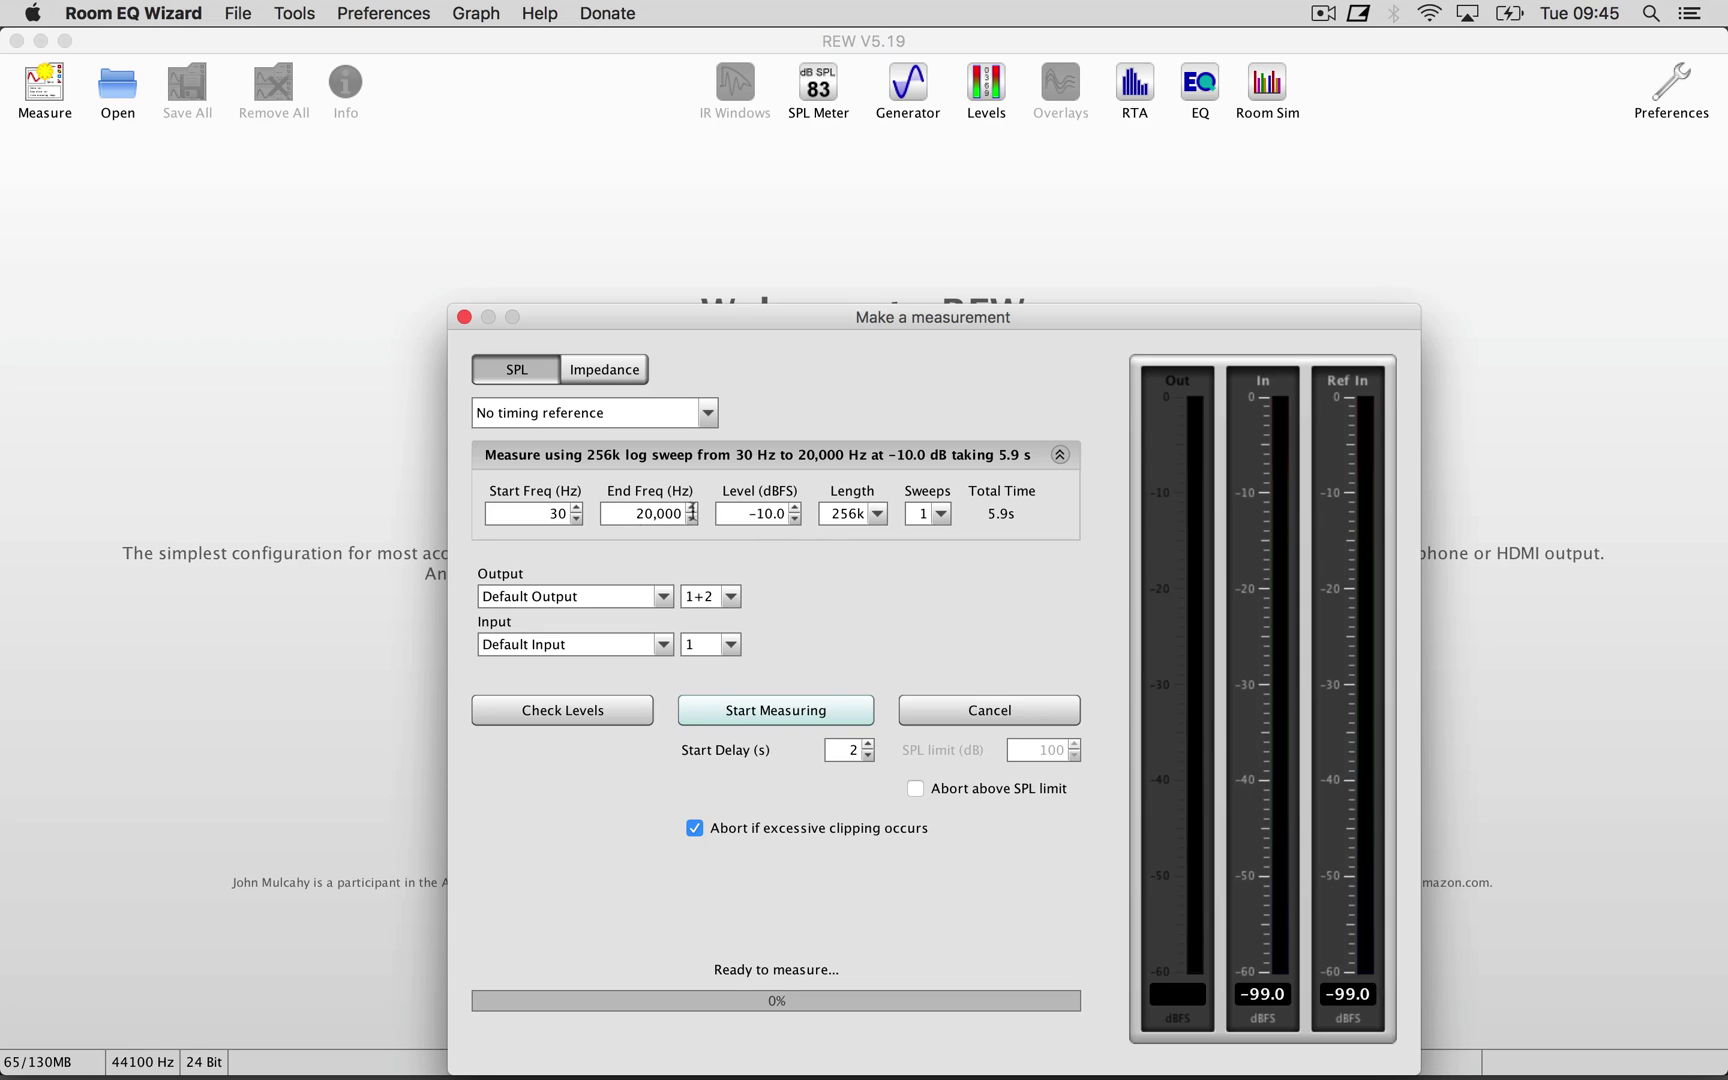
{"action": "left_click_drag", "start_coordinate": [918, 322], "coordinate": [833, 156]}
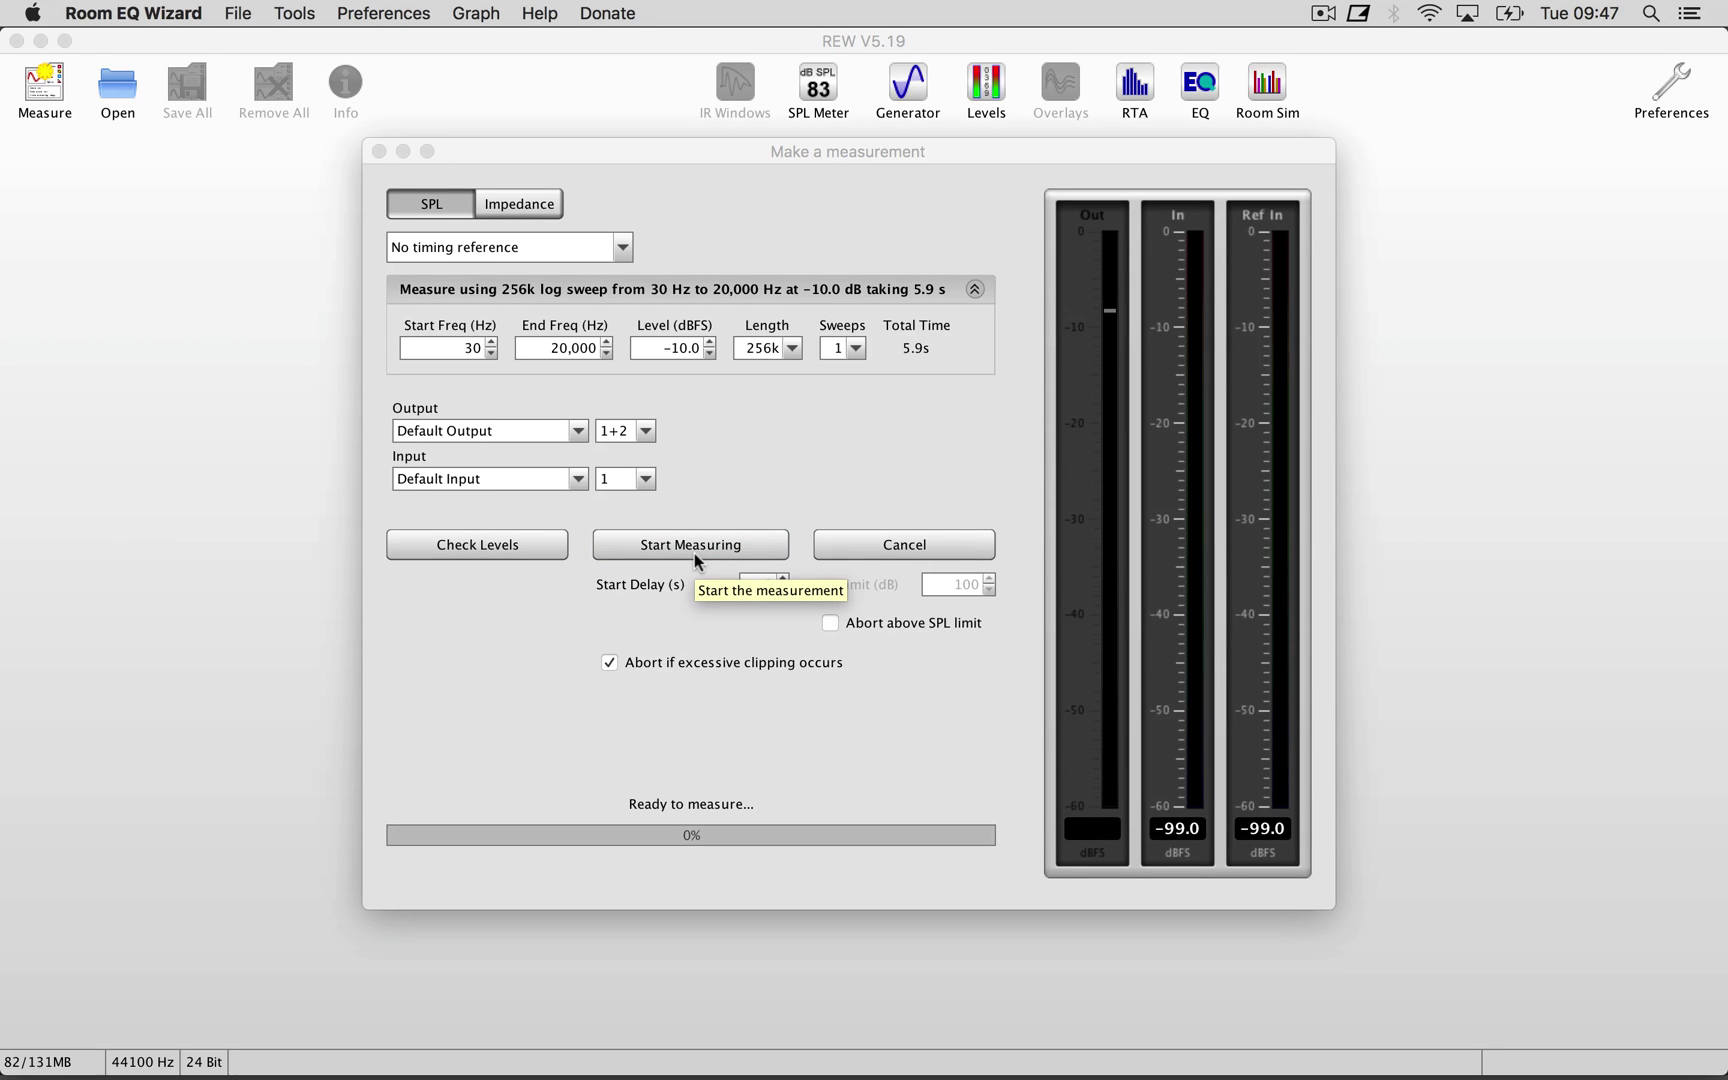
{"action": "left_click", "coordinate": [694, 554]}
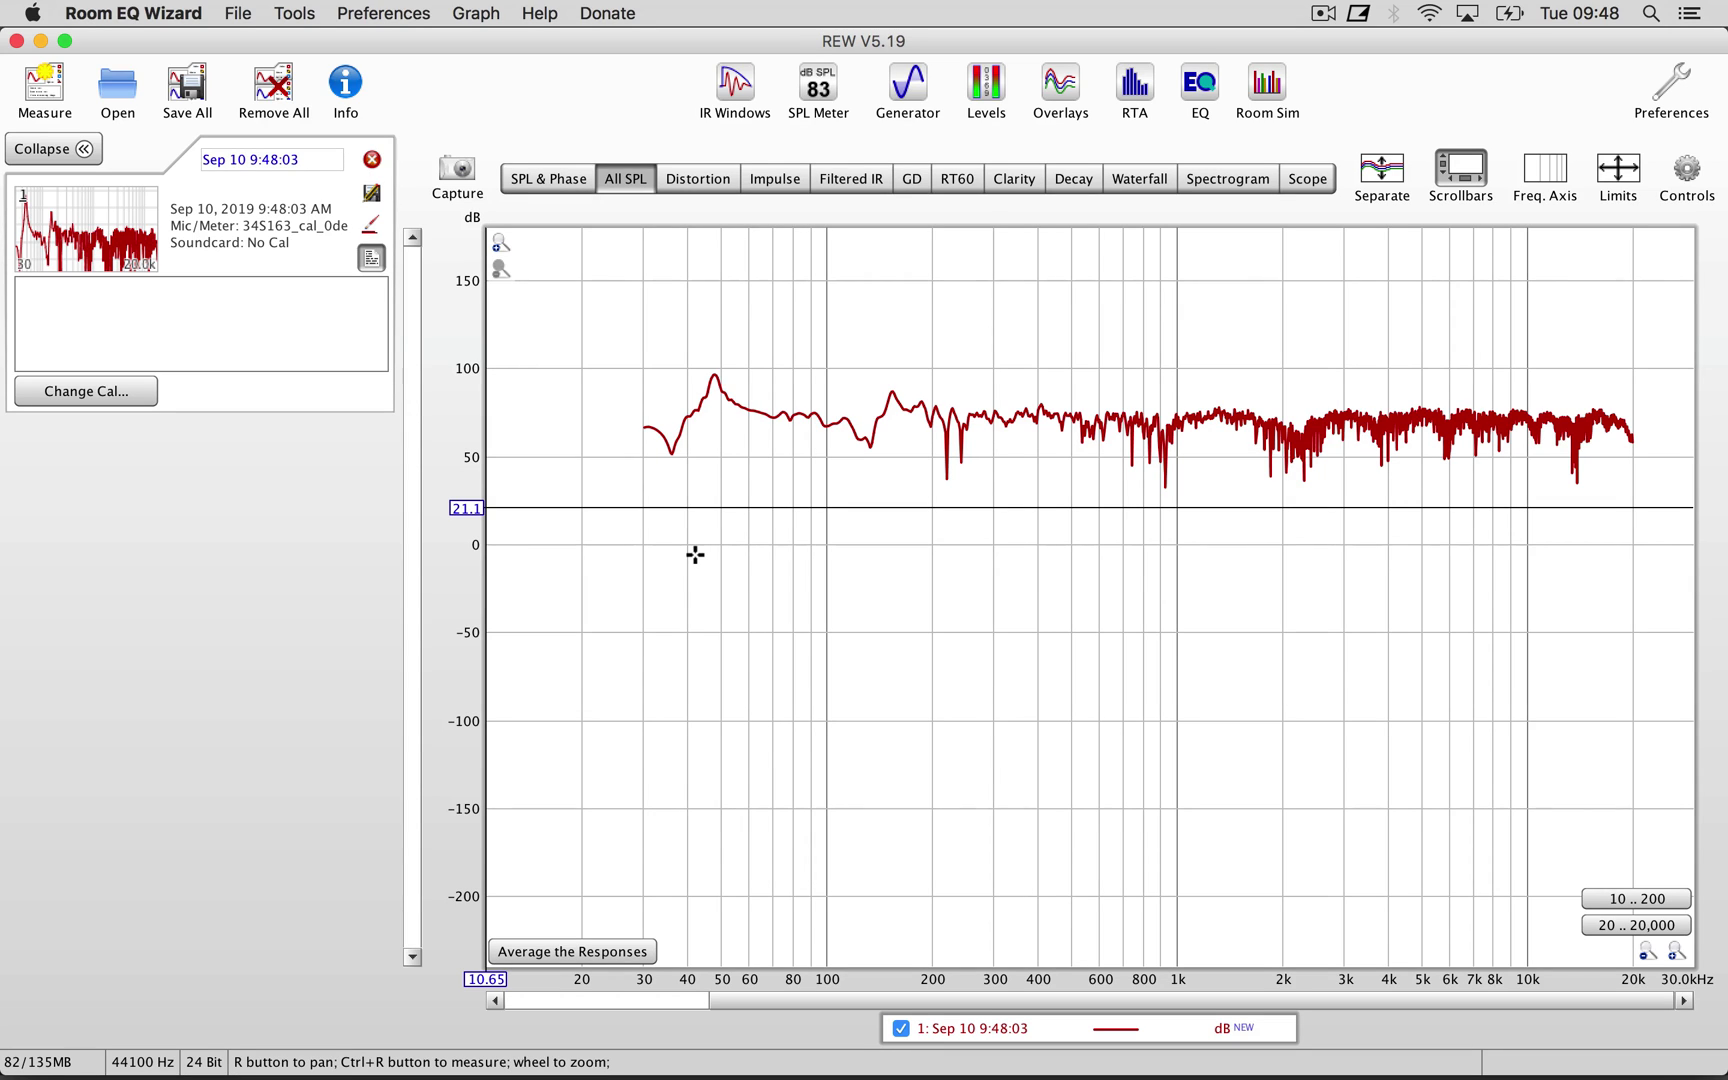
Step: Take further sweeps, average all seven into Average 1, and open its EQ window
{"action": "left_click", "coordinate": [61, 90]}
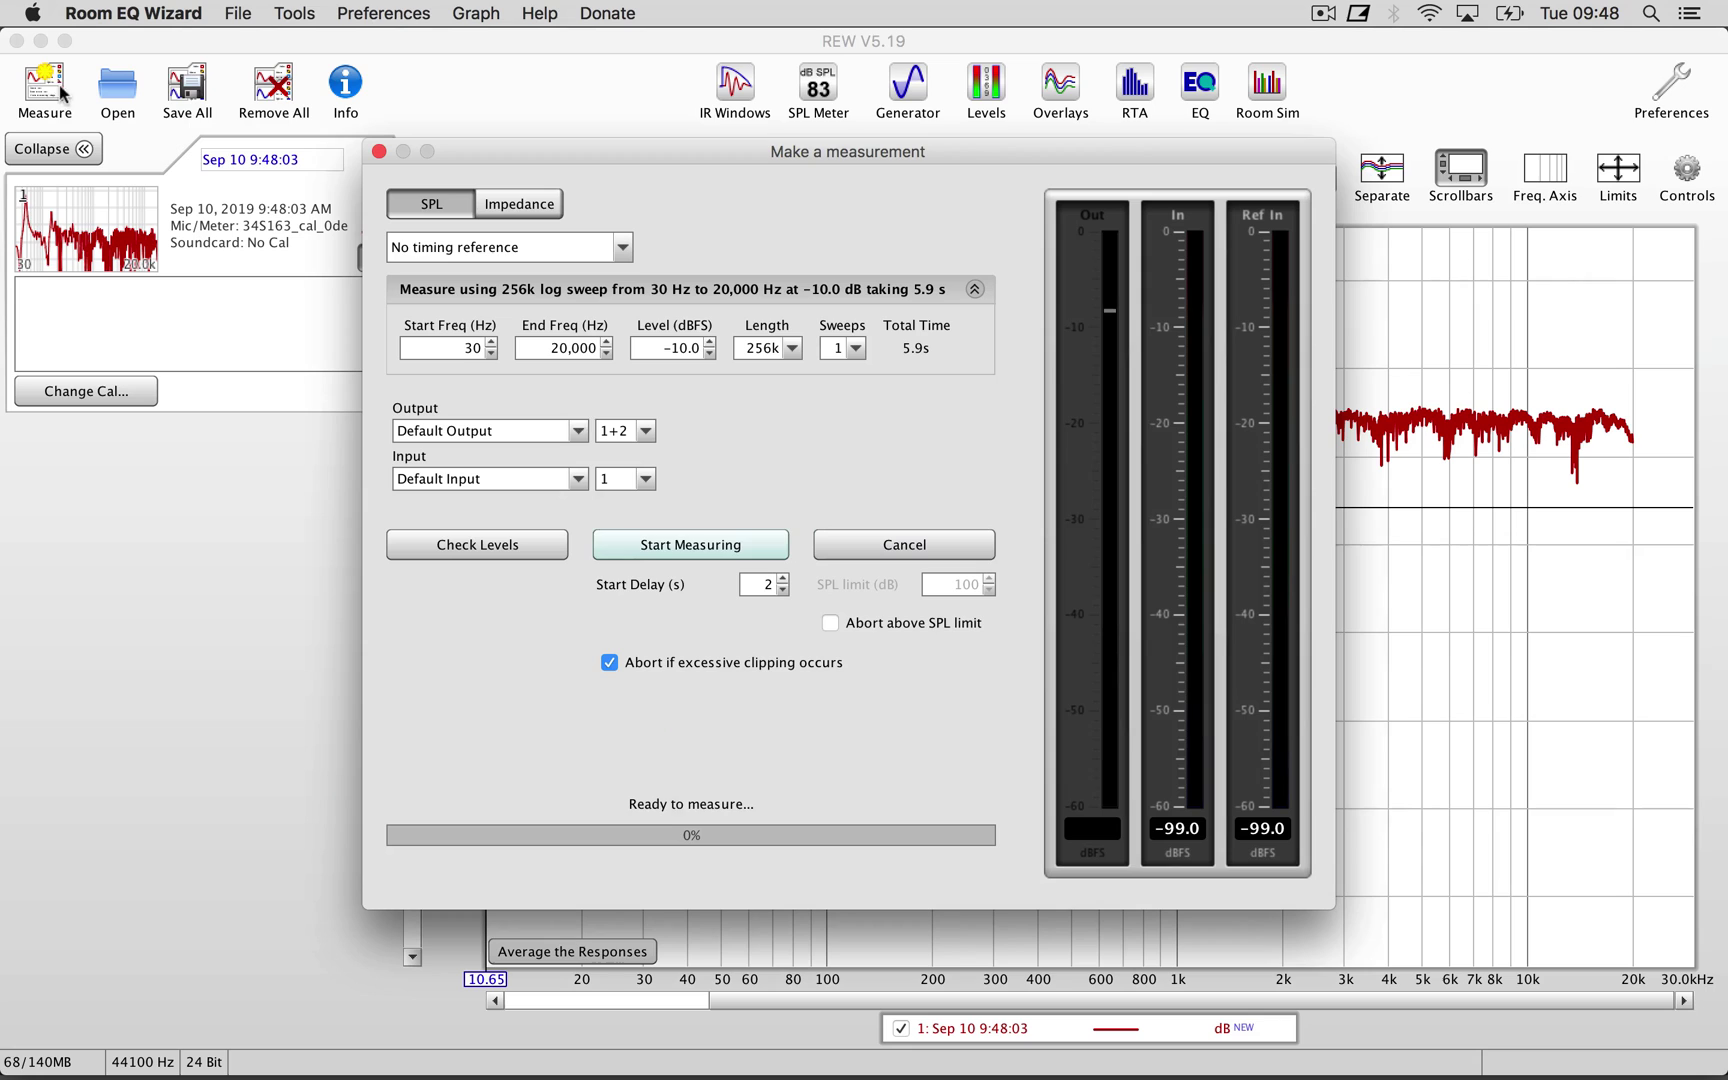
{"action": "left_click", "coordinate": [636, 545]}
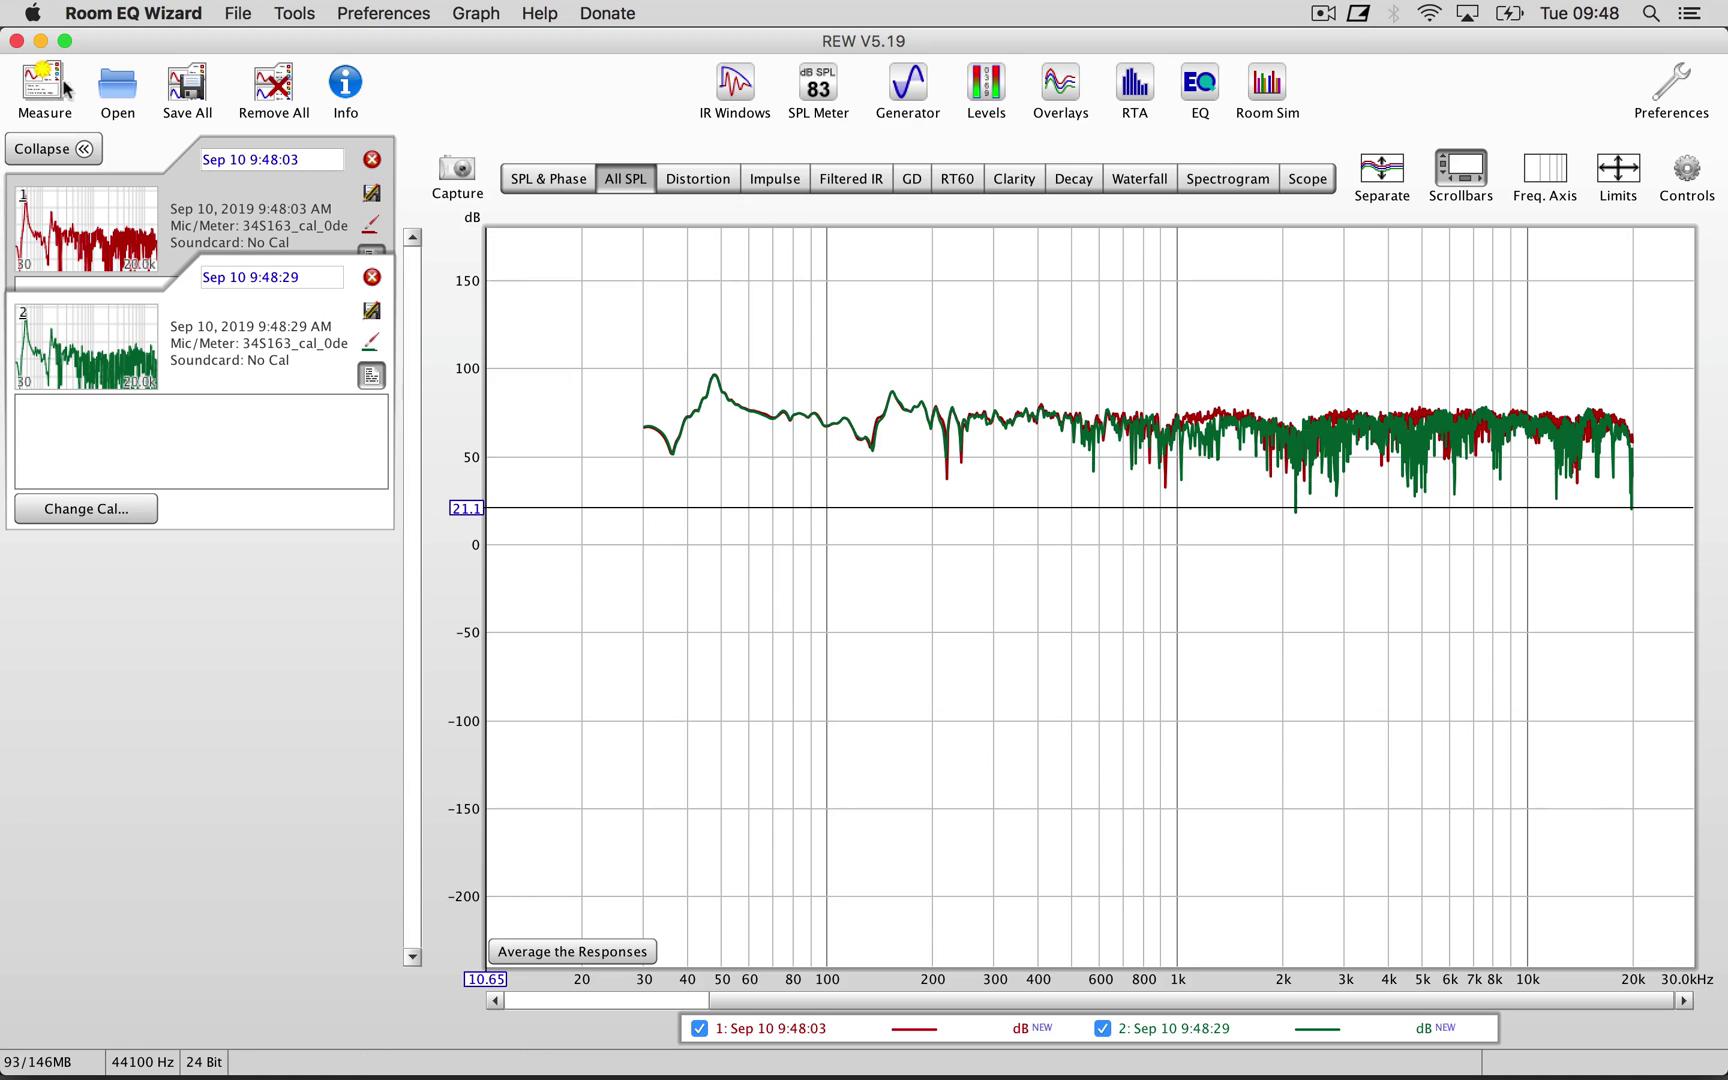
{"action": "key", "text": "alt+m"}
{"action": "left_click", "coordinate": [694, 545]}
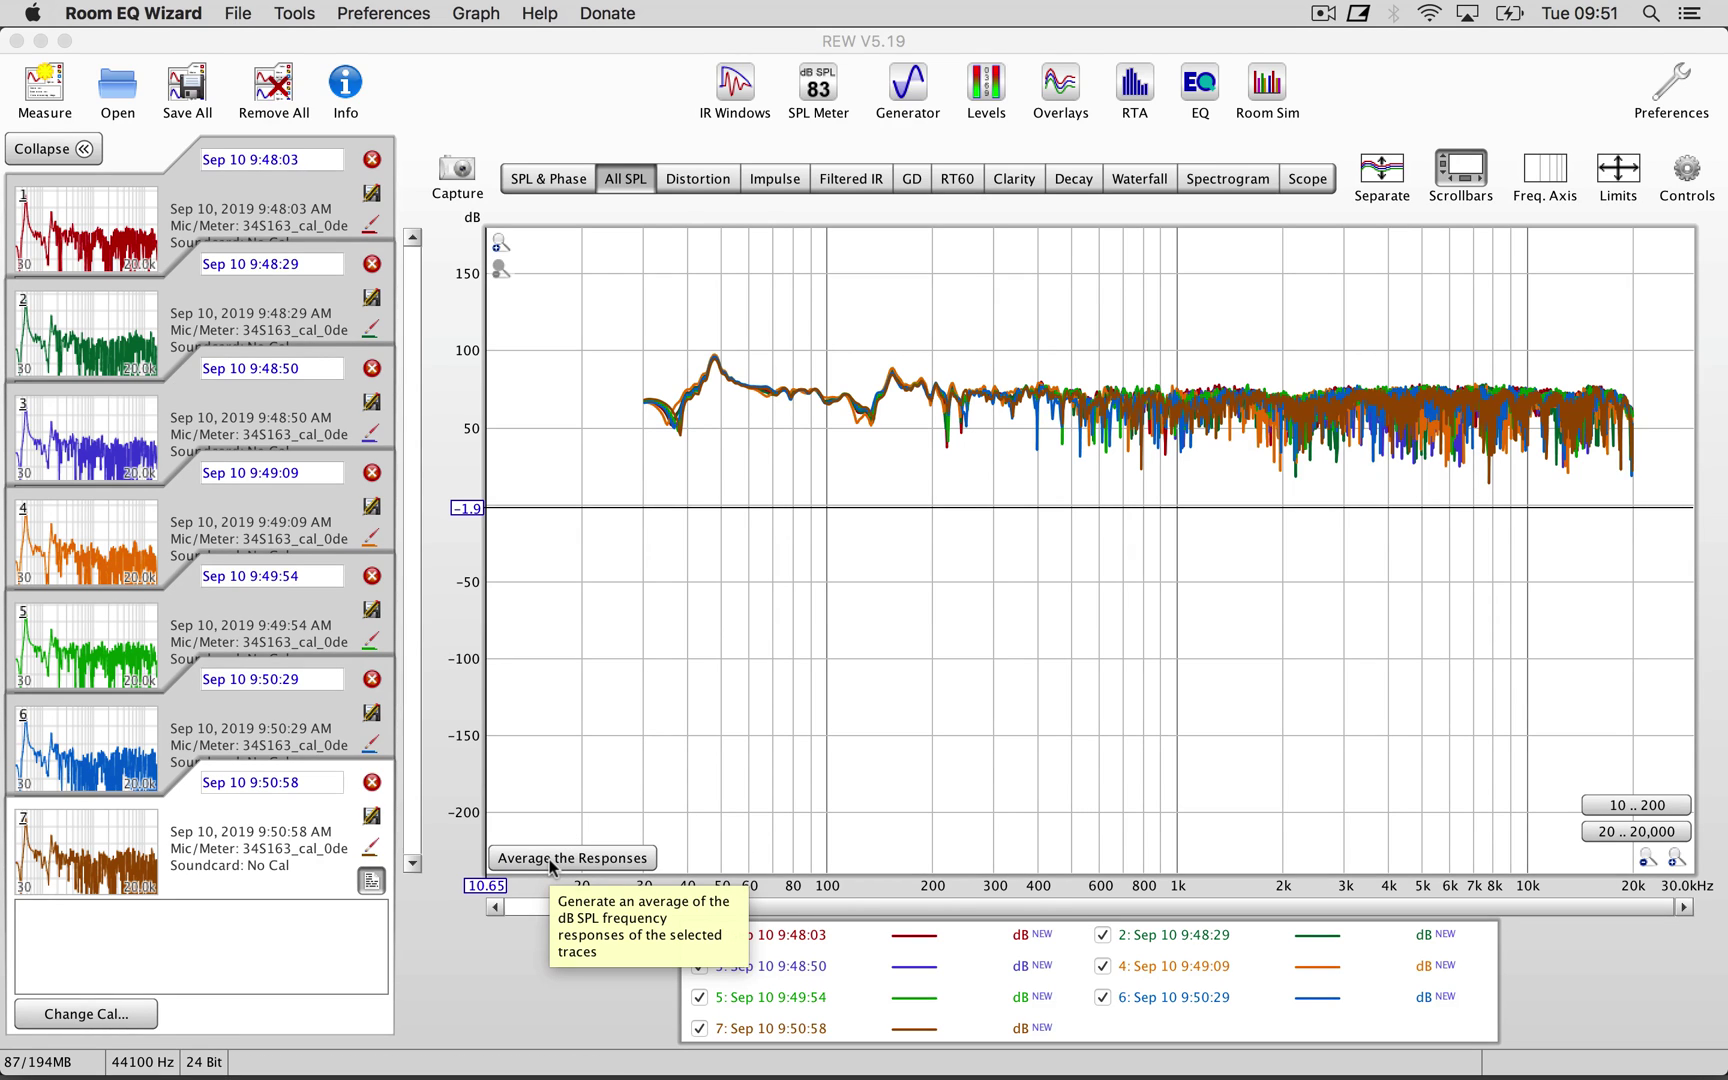
{"action": "left_click", "coordinate": [553, 858]}
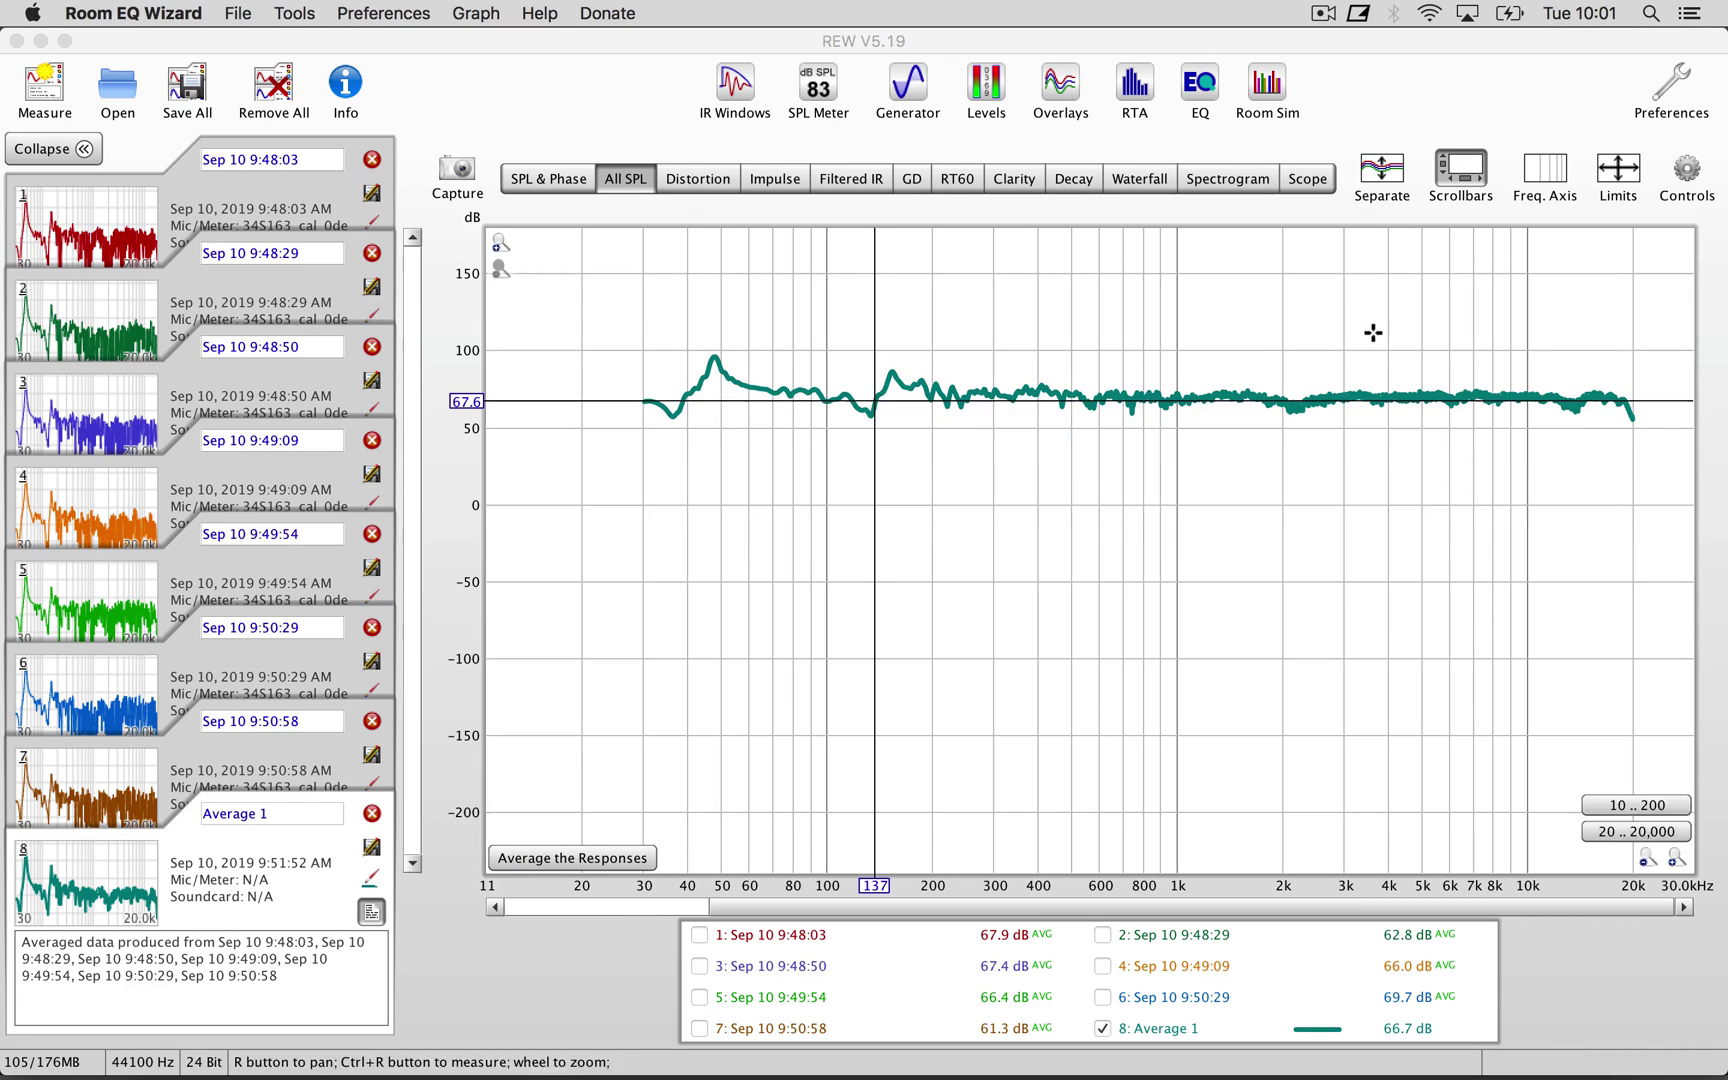
{"action": "left_click", "coordinate": [1201, 87]}
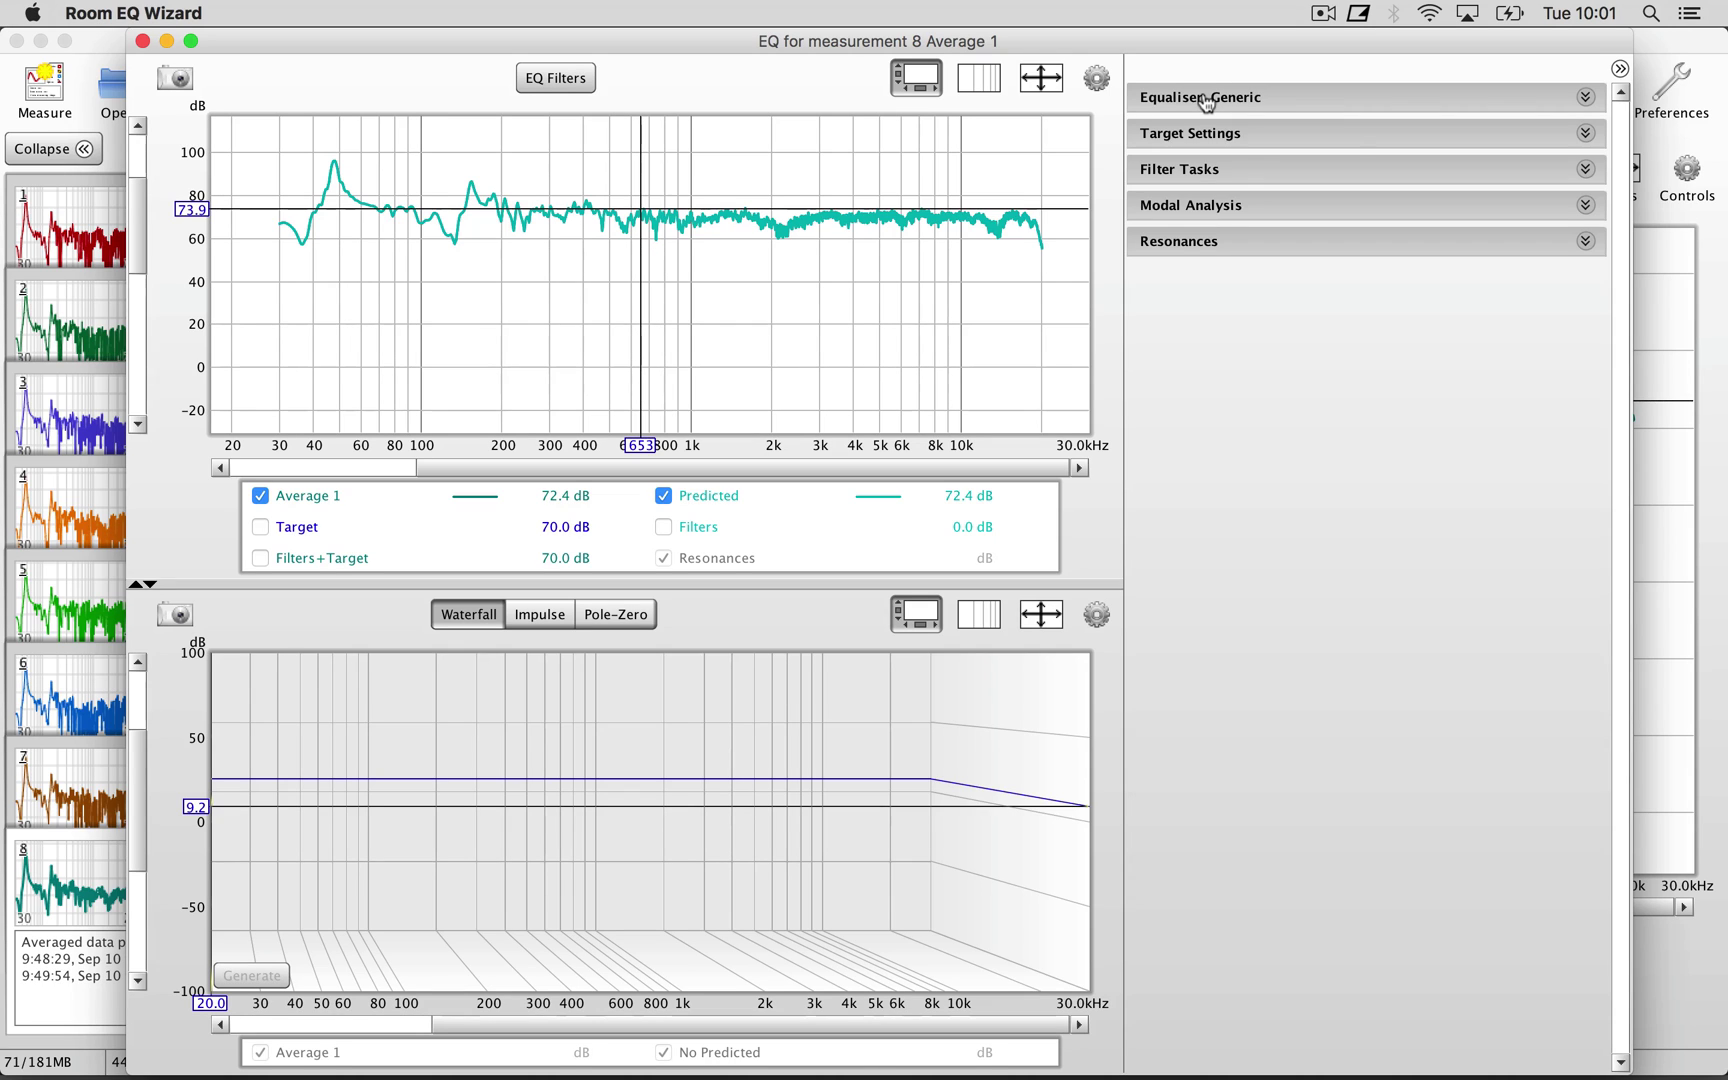
Step: Match Generic equaliser filters to a Full Range 70 dB target across 20–300 Hz
{"action": "left_click", "coordinate": [1207, 100]}
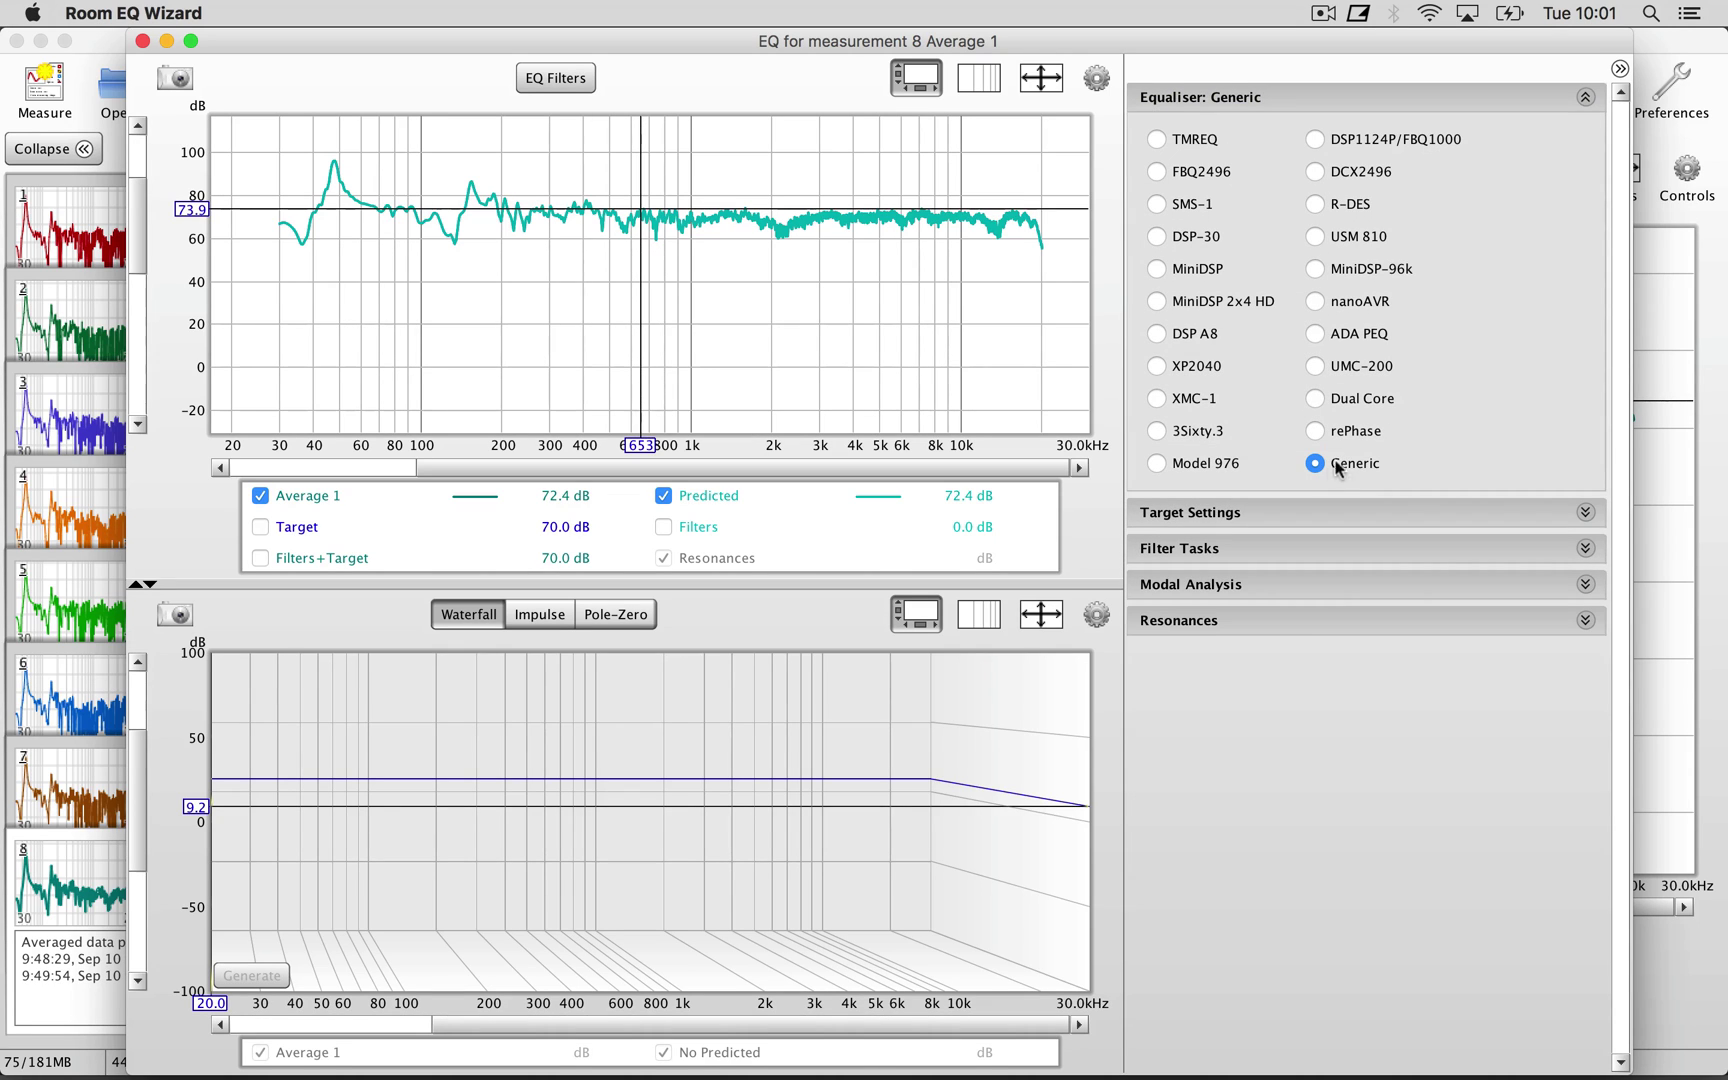
{"action": "left_click", "coordinate": [1298, 512]}
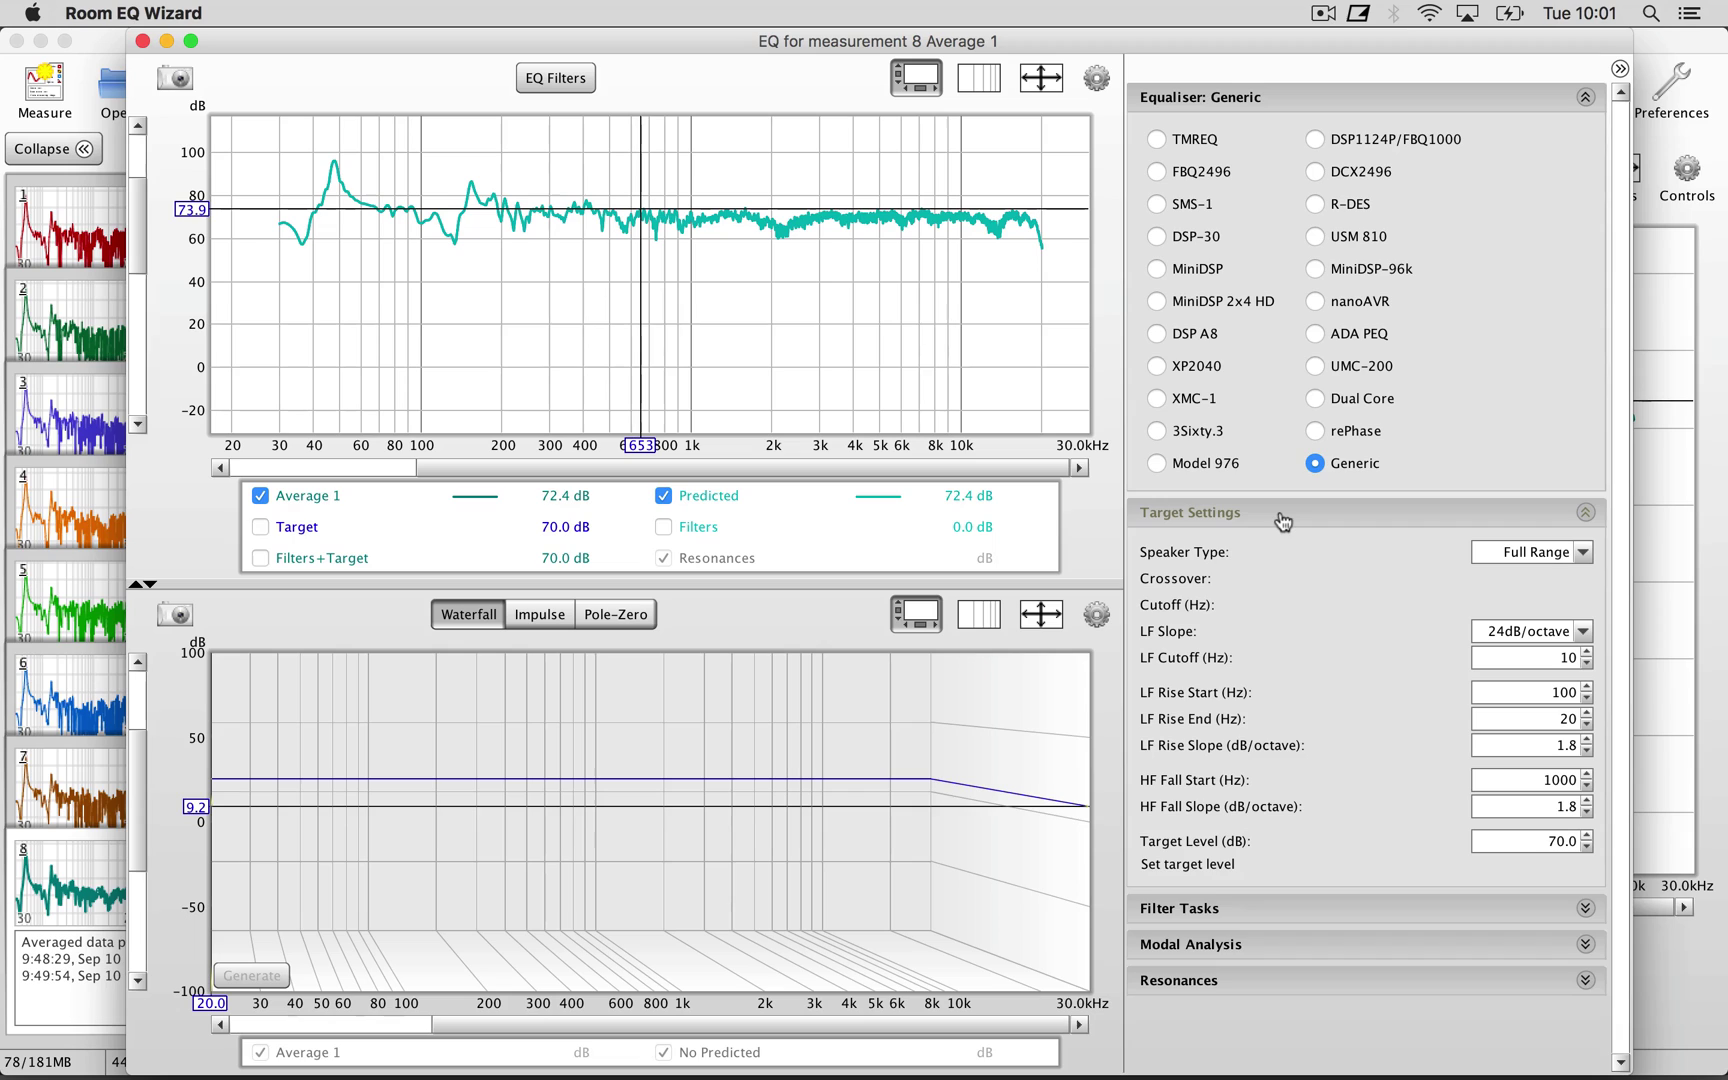
{"action": "left_click", "coordinate": [1584, 552]}
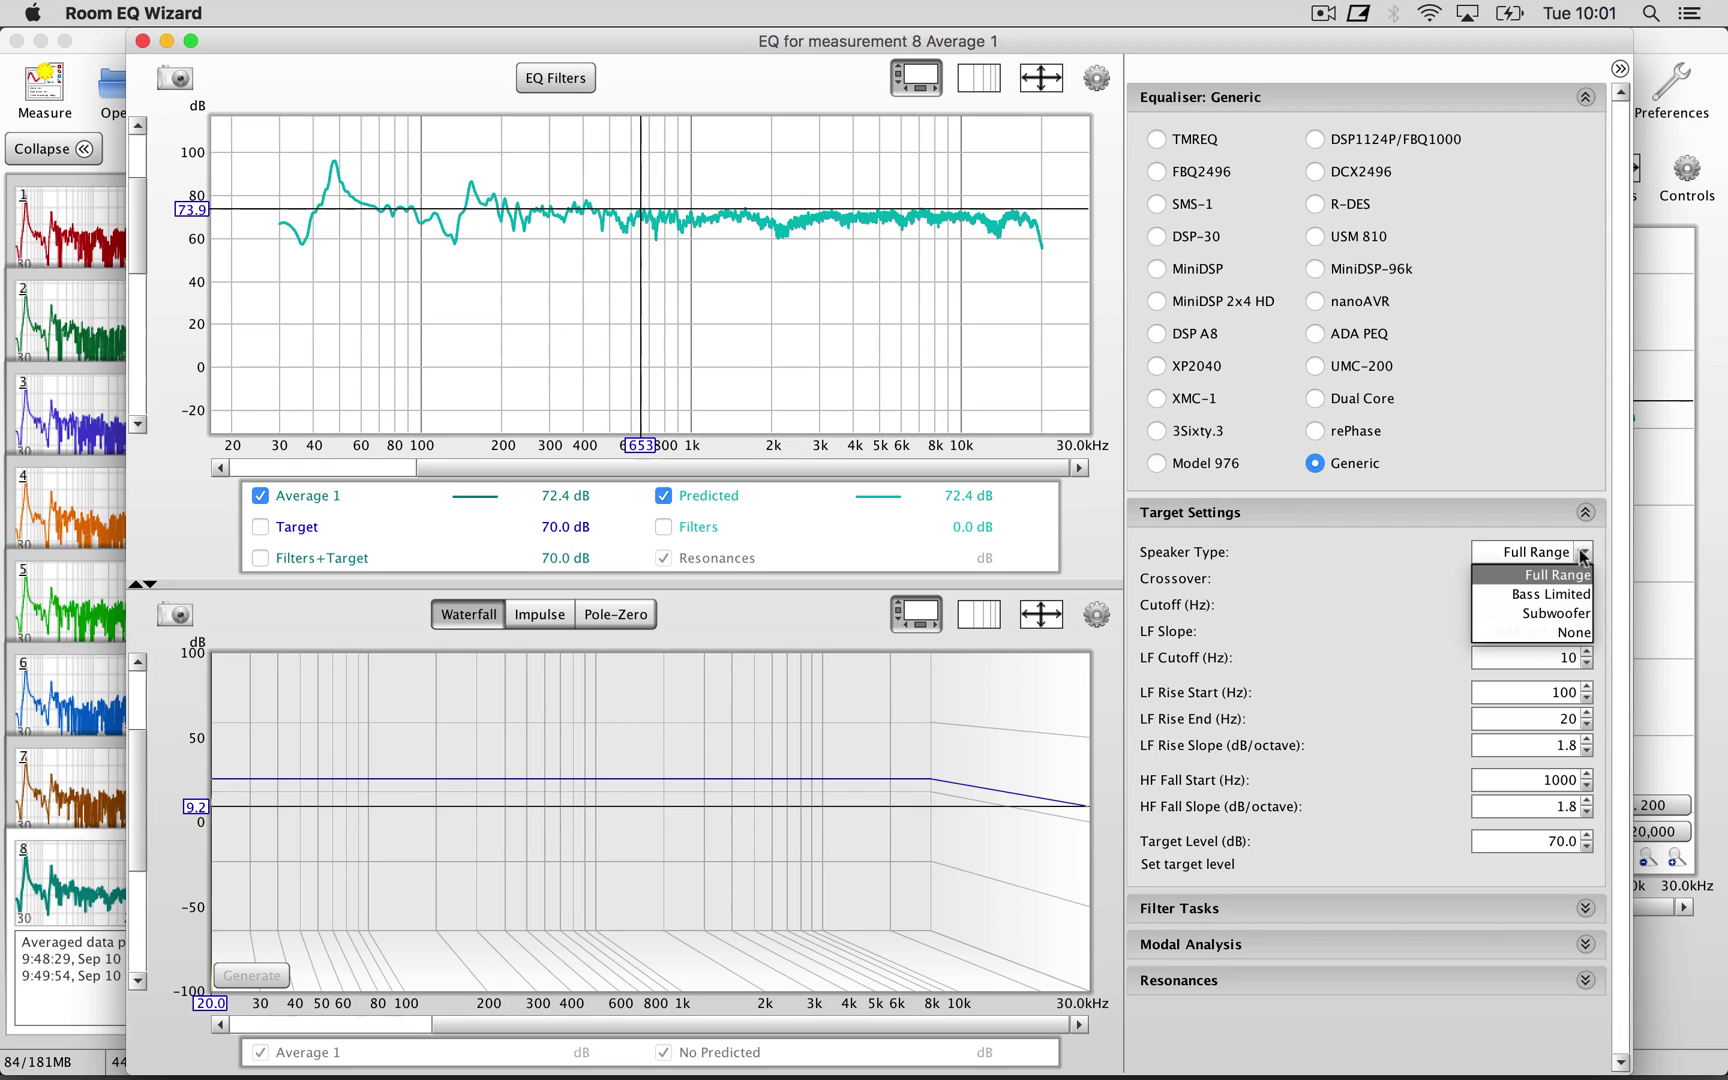
{"action": "left_click", "coordinate": [1562, 575]}
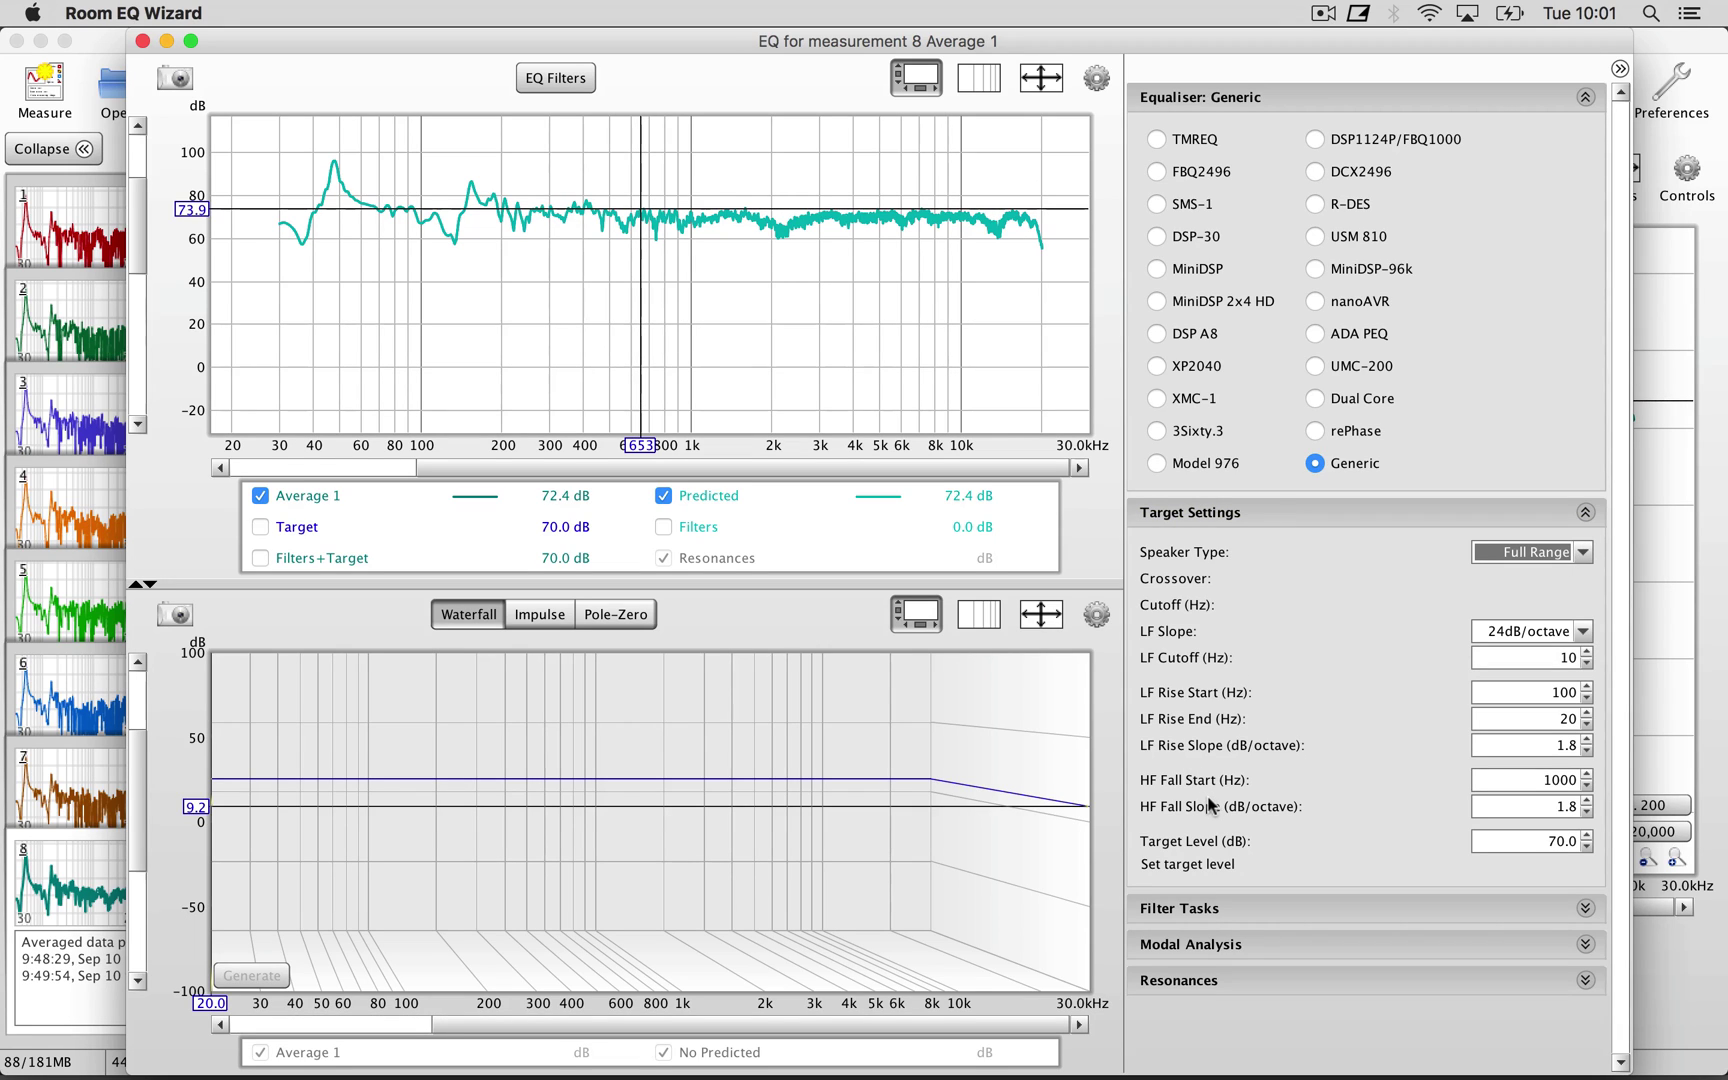
{"action": "left_click", "coordinate": [1260, 912]}
{"action": "left_click_drag", "start_coordinate": [1619, 780], "coordinate": [1612, 1000]}
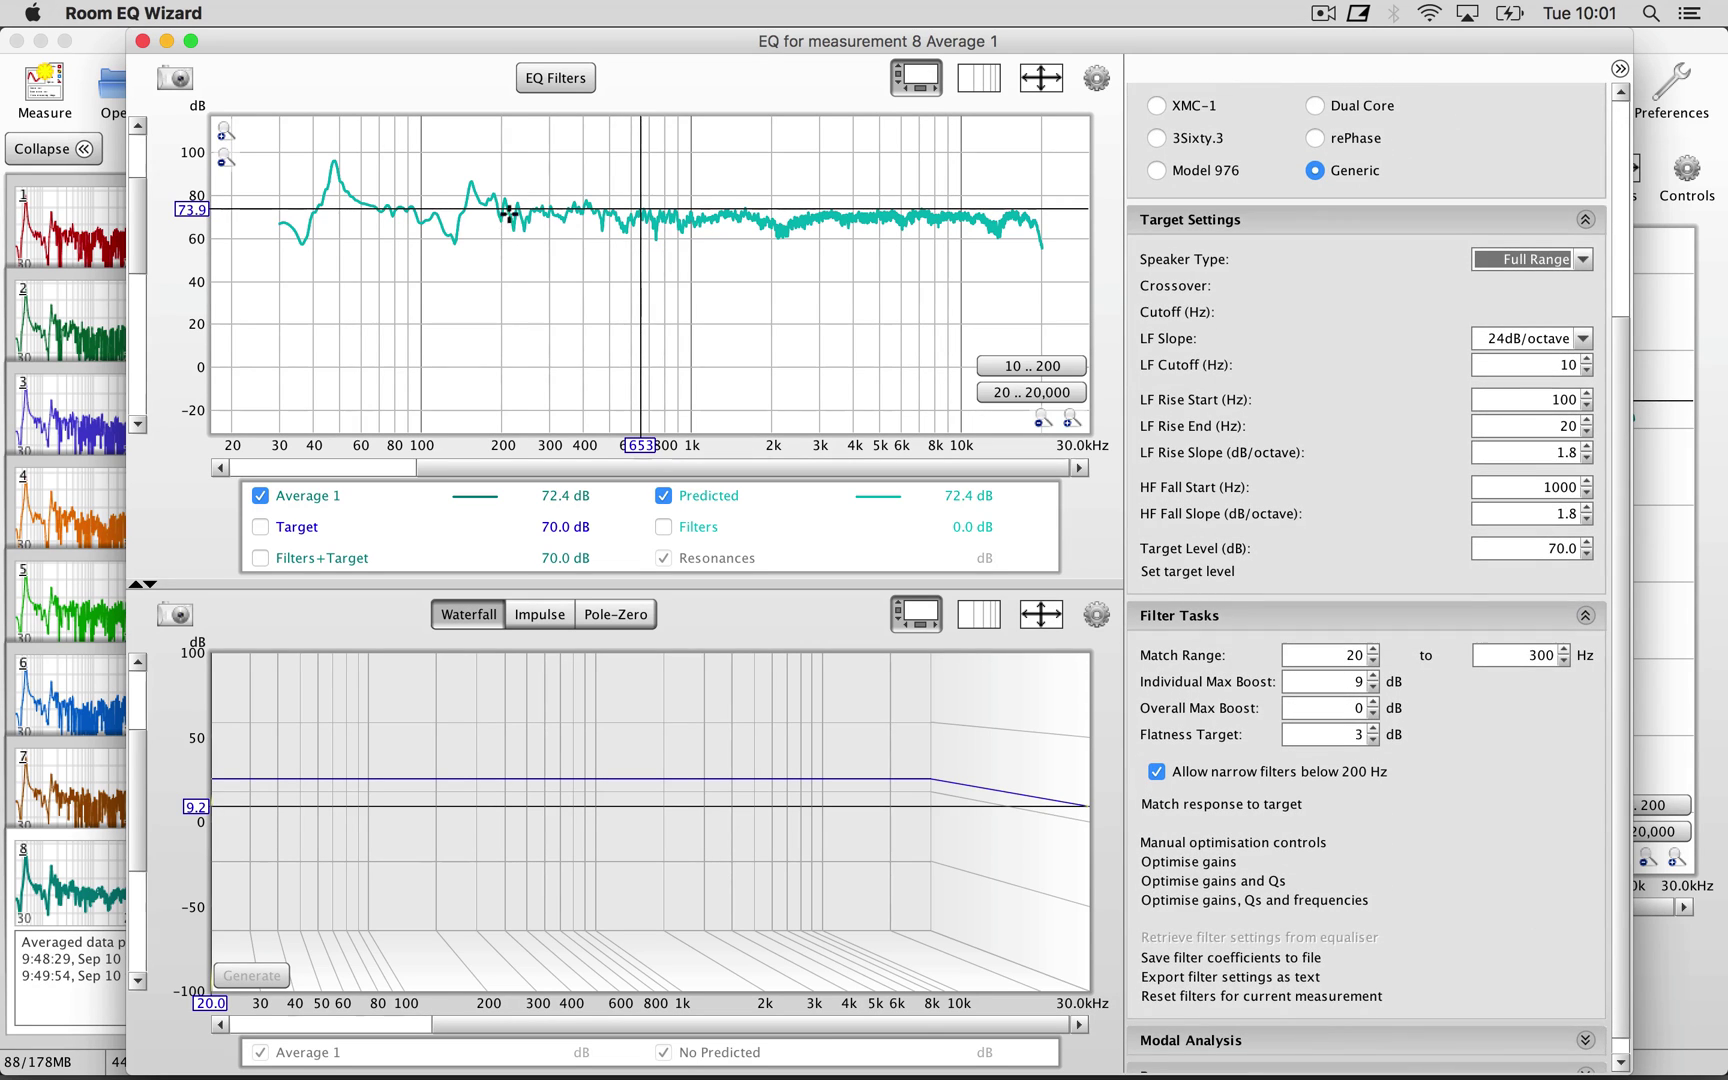
{"action": "left_click", "coordinate": [1559, 548]}
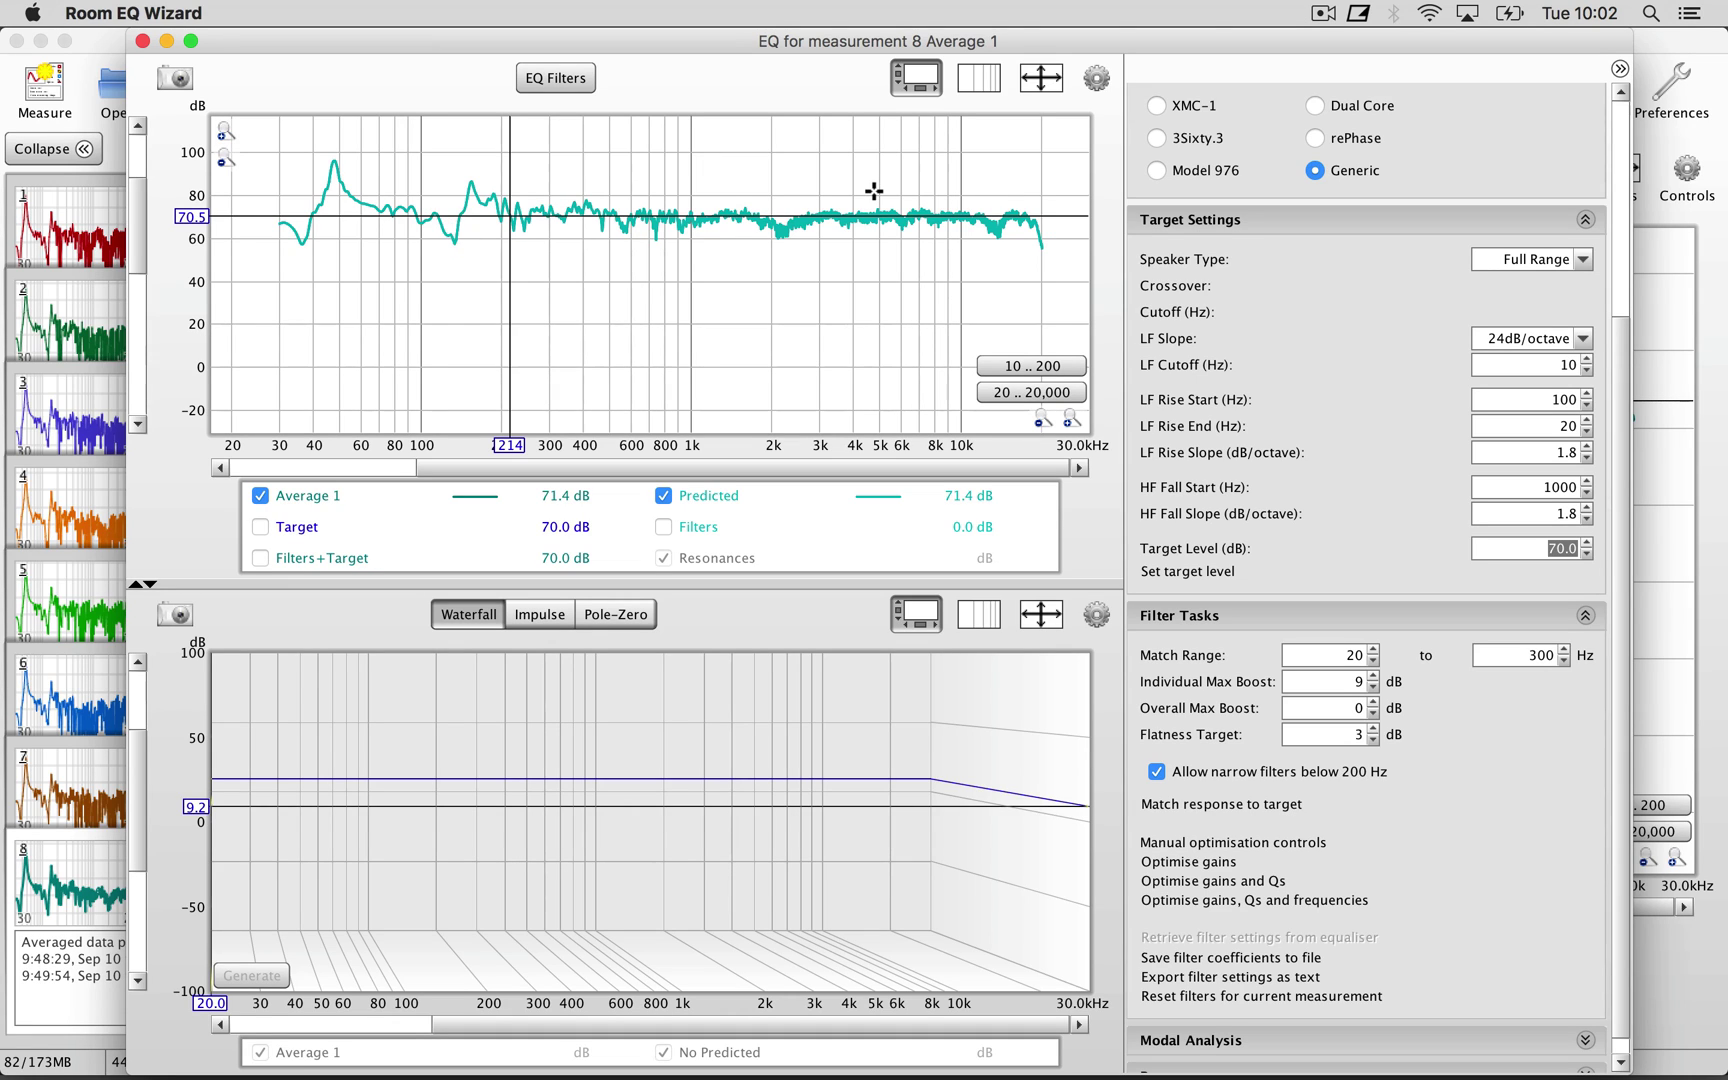
{"action": "left_click", "coordinate": [1270, 802]}
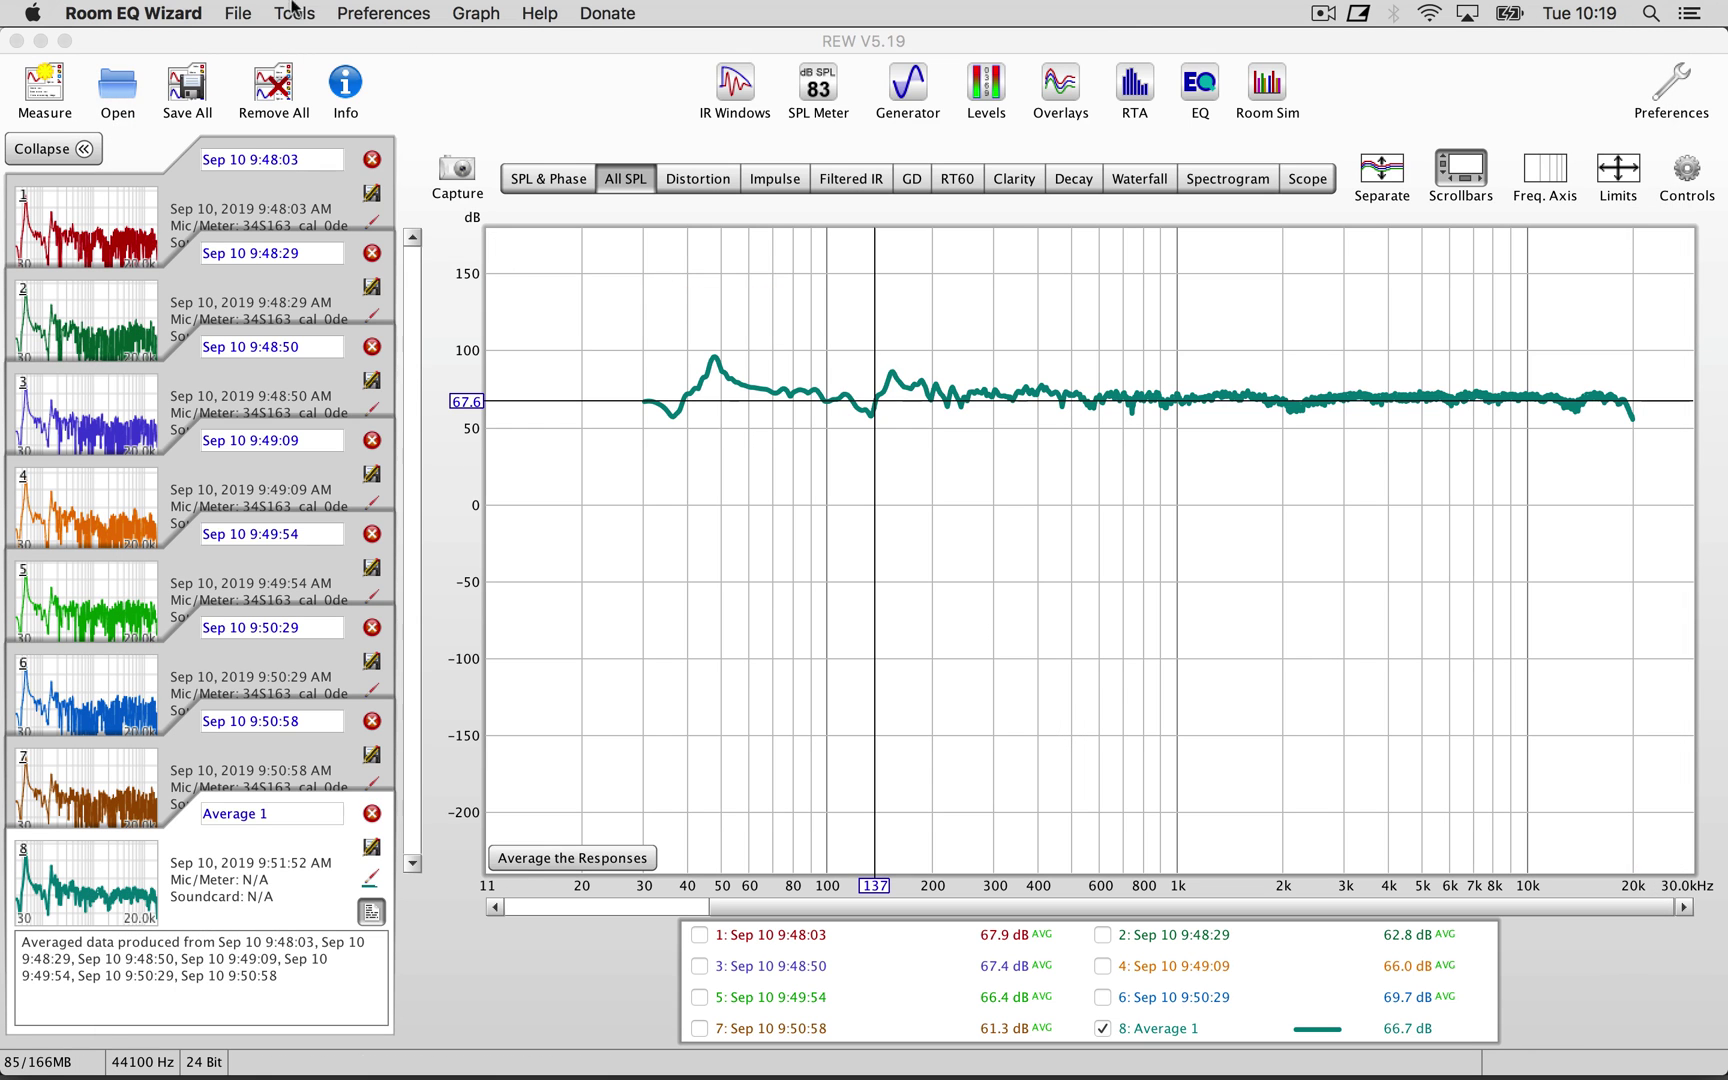
Step: Export the filters' impulse response as a WAV, accepting the export settings
{"action": "left_click", "coordinate": [239, 12]}
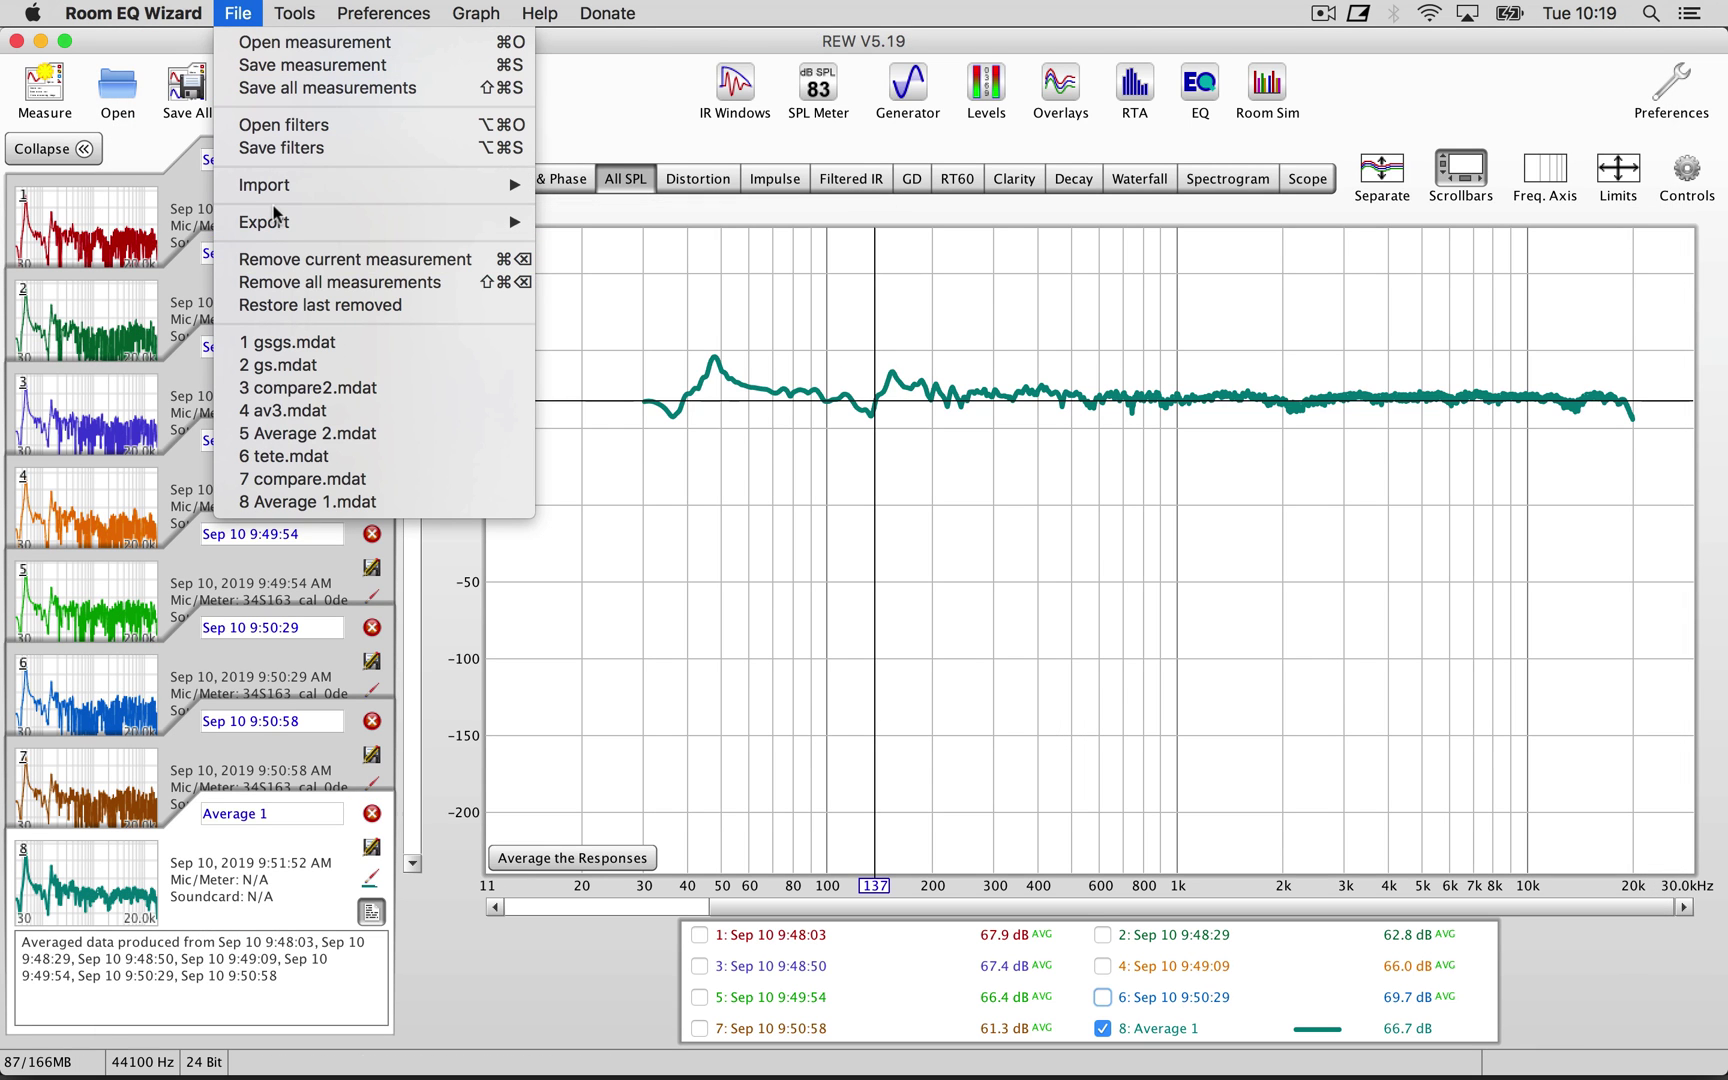
{"action": "mouse_move", "coordinate": [276, 222]}
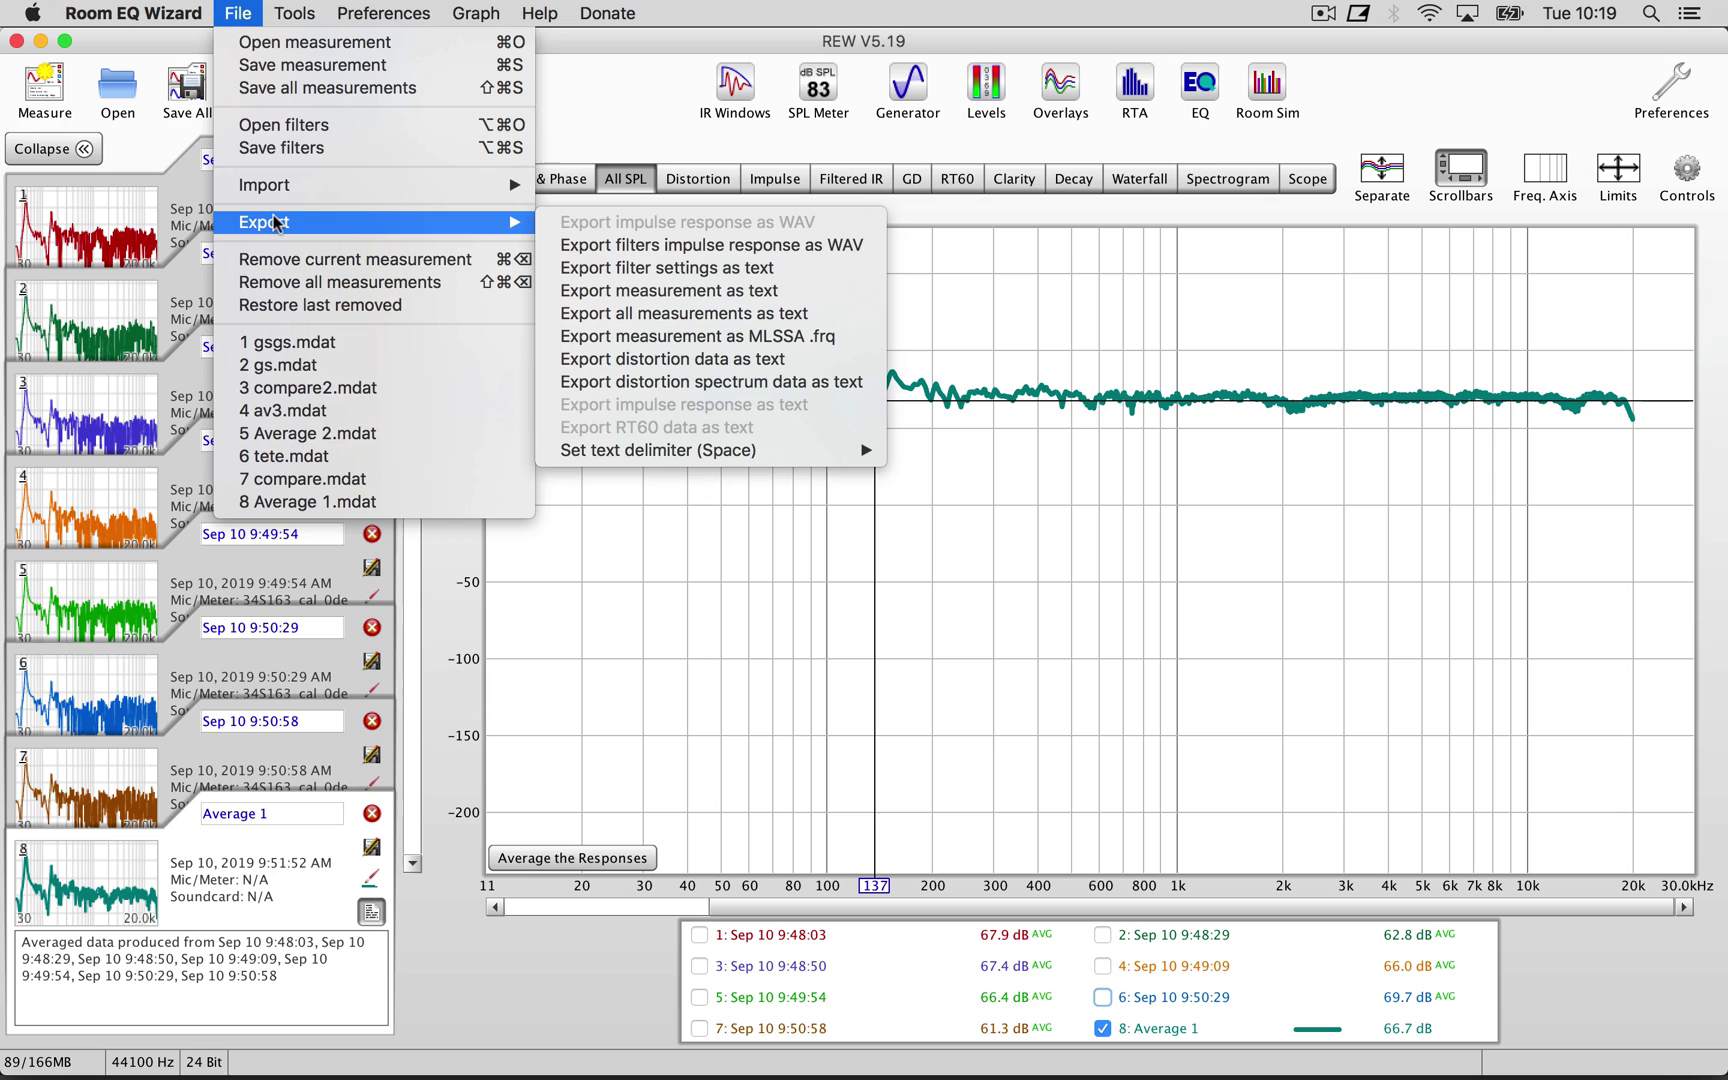
{"action": "left_click", "coordinate": [738, 250]}
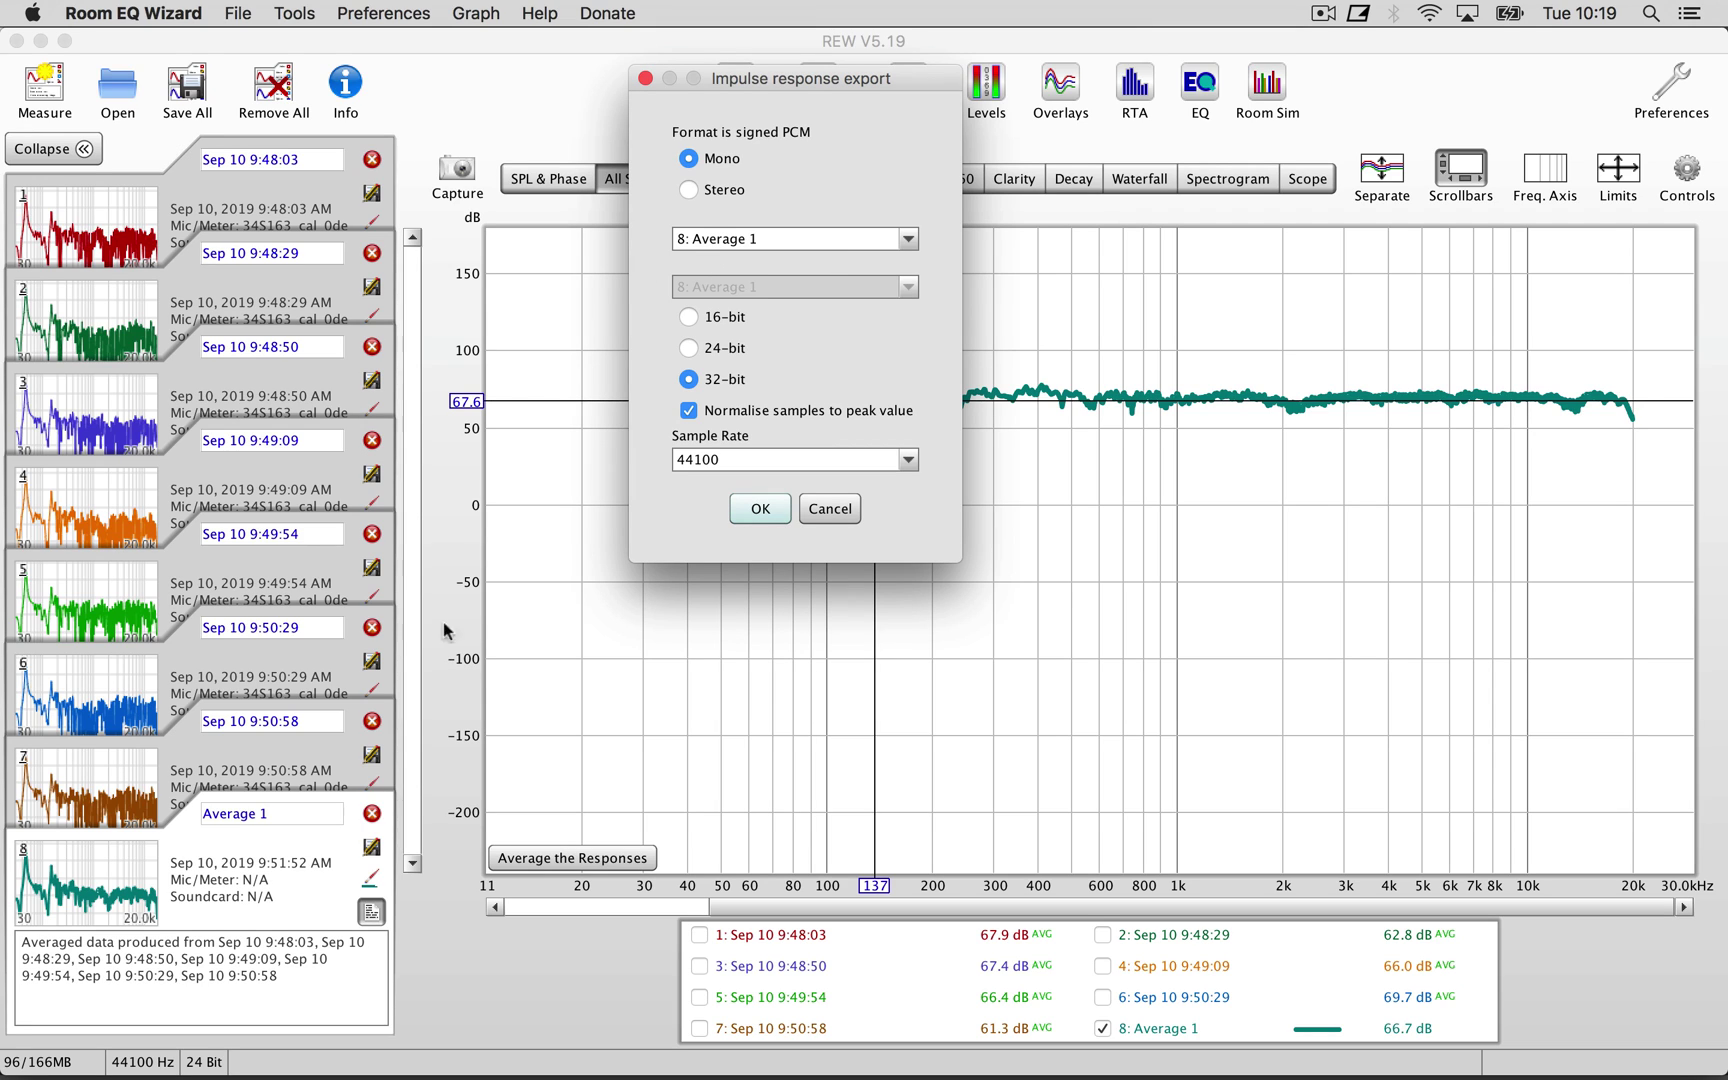
{"action": "left_click", "coordinate": [760, 509]}
Step: Save it as skinnerbox_studio_rc_44k in a new 'room' folder under Documents
{"action": "key", "text": "Left"}
{"action": "key", "text": "Left"}
{"action": "key", "text": "Left"}
{"action": "key", "text": "BackSpace"}
{"action": "key", "text": "BackSpace"}
{"action": "key", "text": "BackSpace"}
{"action": "key", "text": "BackSpace"}
{"action": "key", "text": "BackSpace"}
{"action": "key", "text": "BackSpace"}
{"action": "key", "text": "BackSpace"}
{"action": "key", "text": "BackSpace"}
{"action": "key", "text": "BackSpace"}
{"action": "key", "text": "BackSpace"}
{"action": "key", "text": "BackSpace"}
{"action": "key", "text": "BackSpace"}
{"action": "key", "text": "BackSpace"}
{"action": "key", "text": "BackSpace"}
{"action": "key", "text": "BackSpace"}
{"action": "key", "text": "BackSpace"}
{"action": "key", "text": "BackSpace"}
{"action": "key", "text": "BackSpace"}
{"action": "type", "text": "sk"}
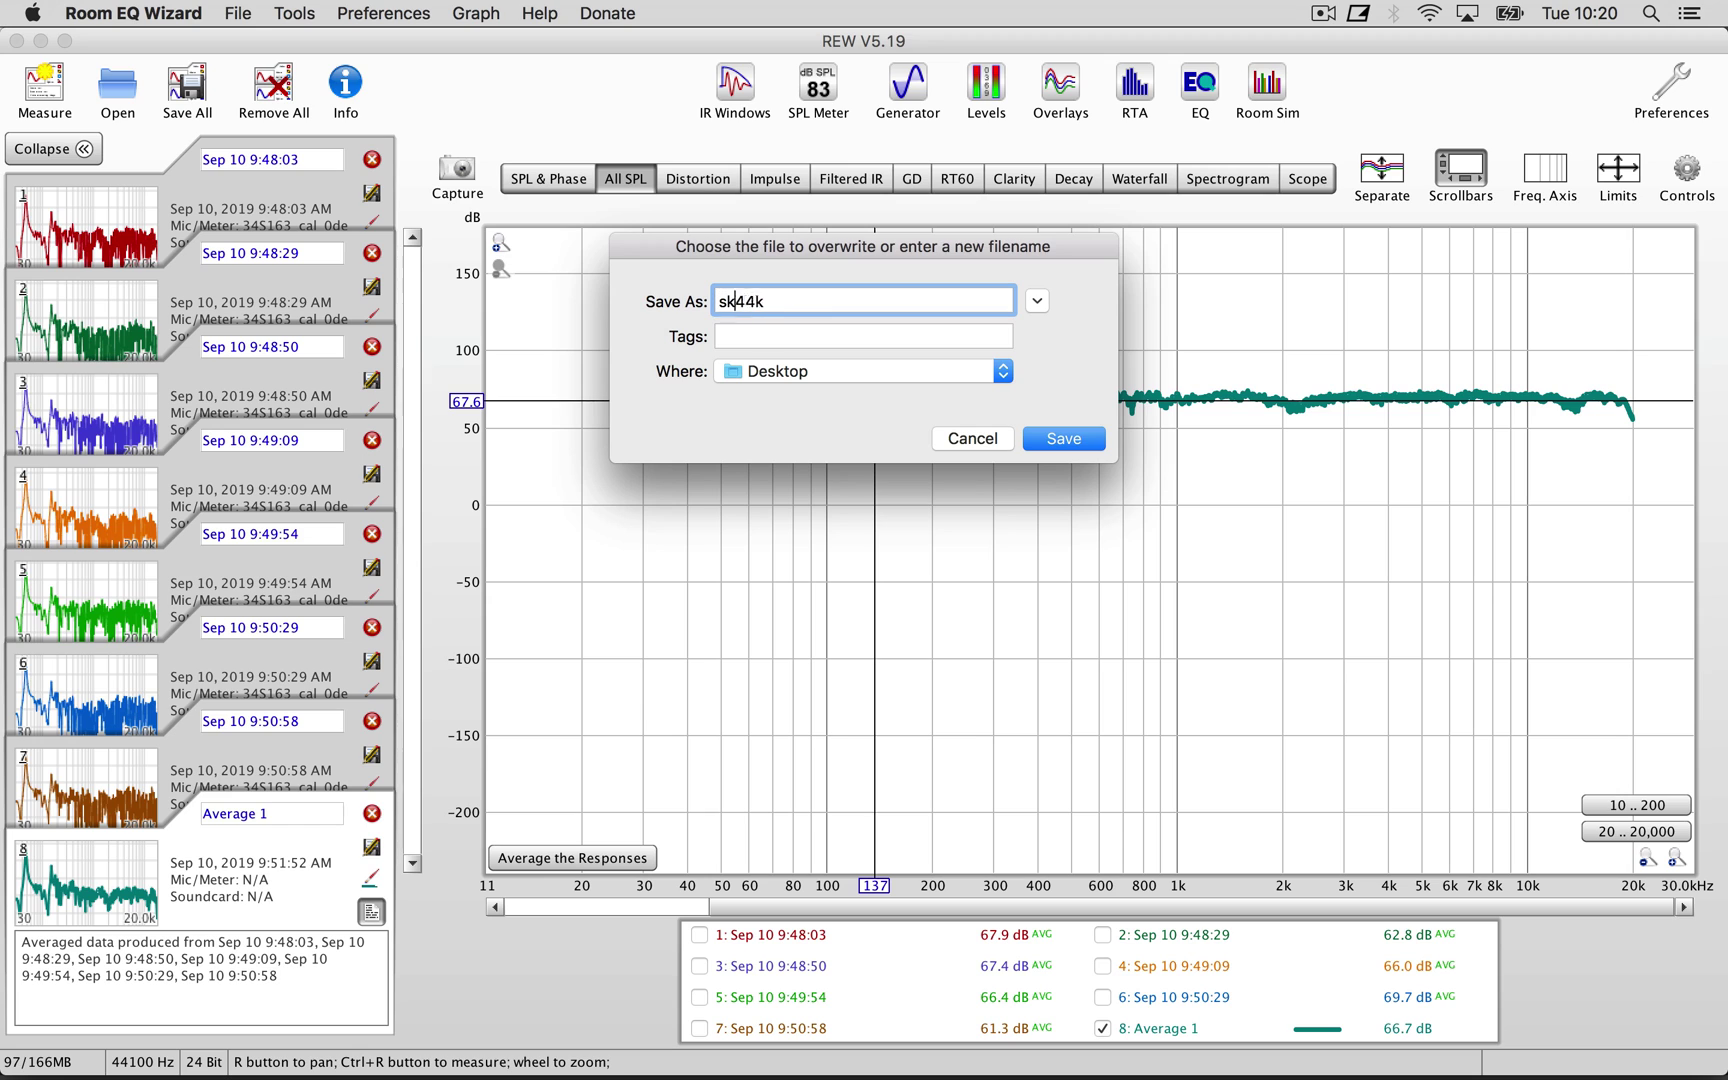
{"action": "type", "text": "innerbox_studio_rc_"}
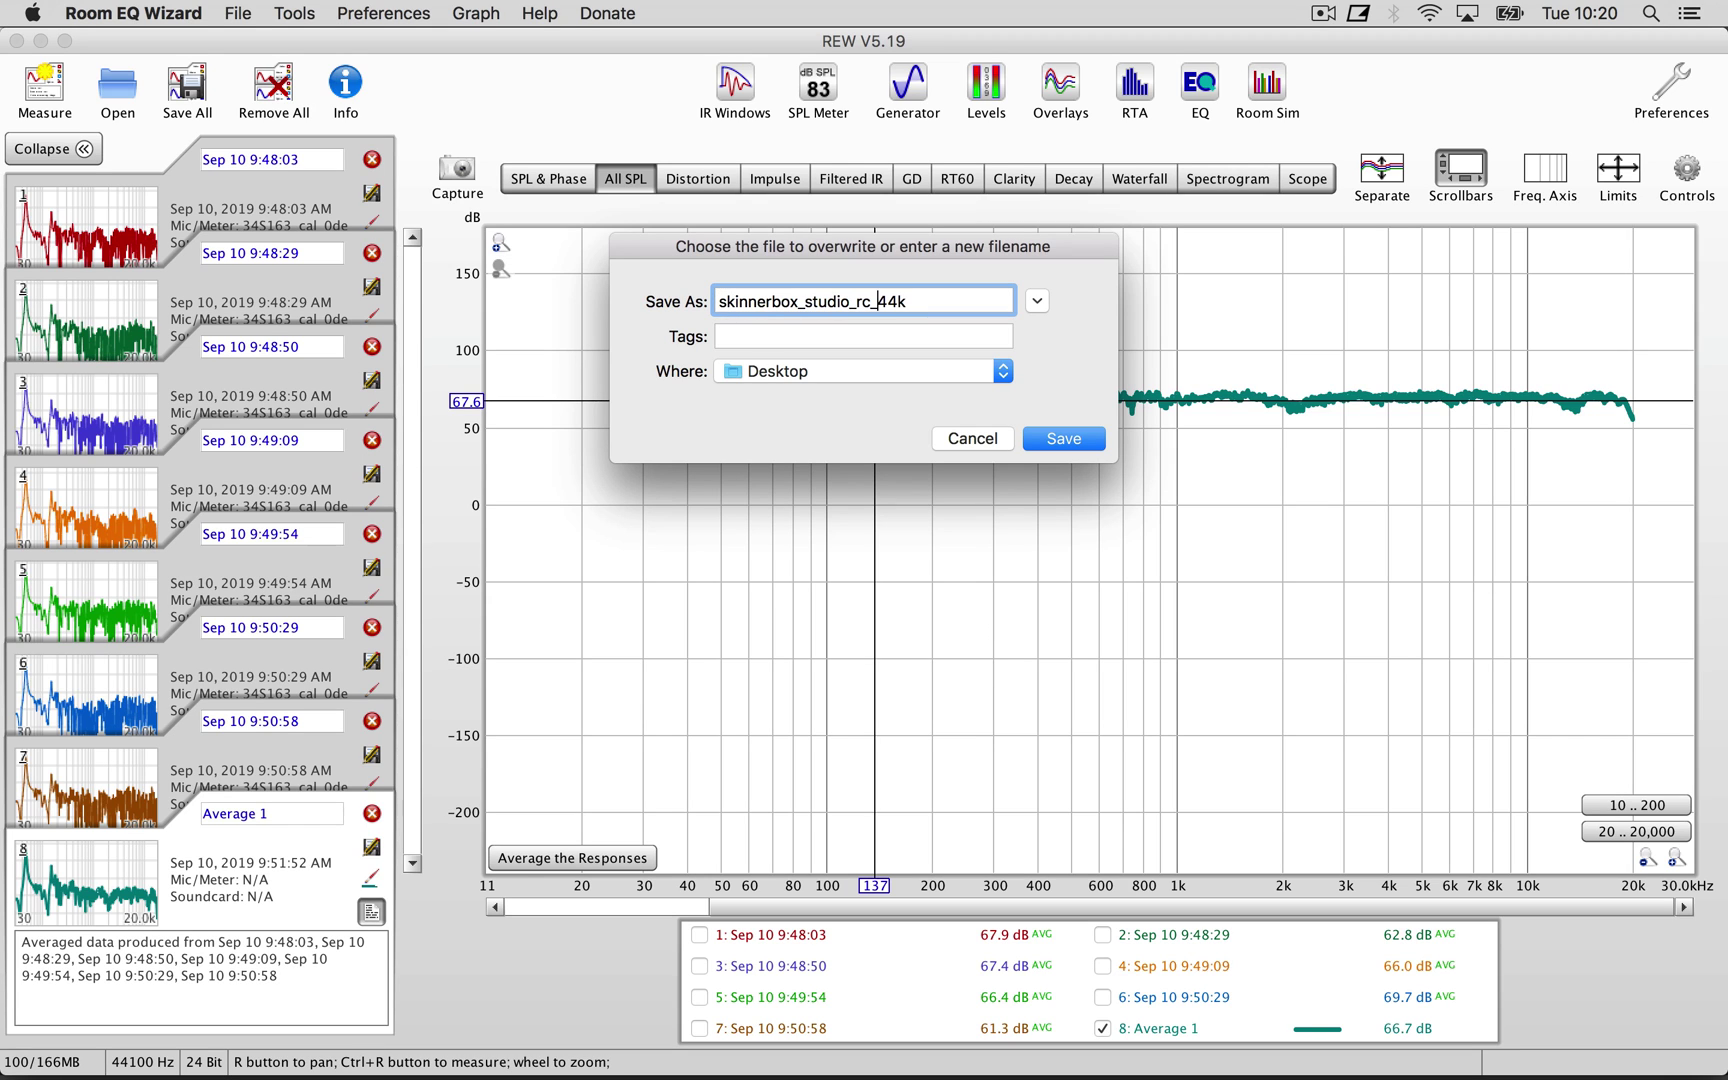
{"action": "left_click", "coordinate": [895, 378]}
{"action": "left_click", "coordinate": [799, 545]}
{"action": "left_click", "coordinate": [1037, 301]}
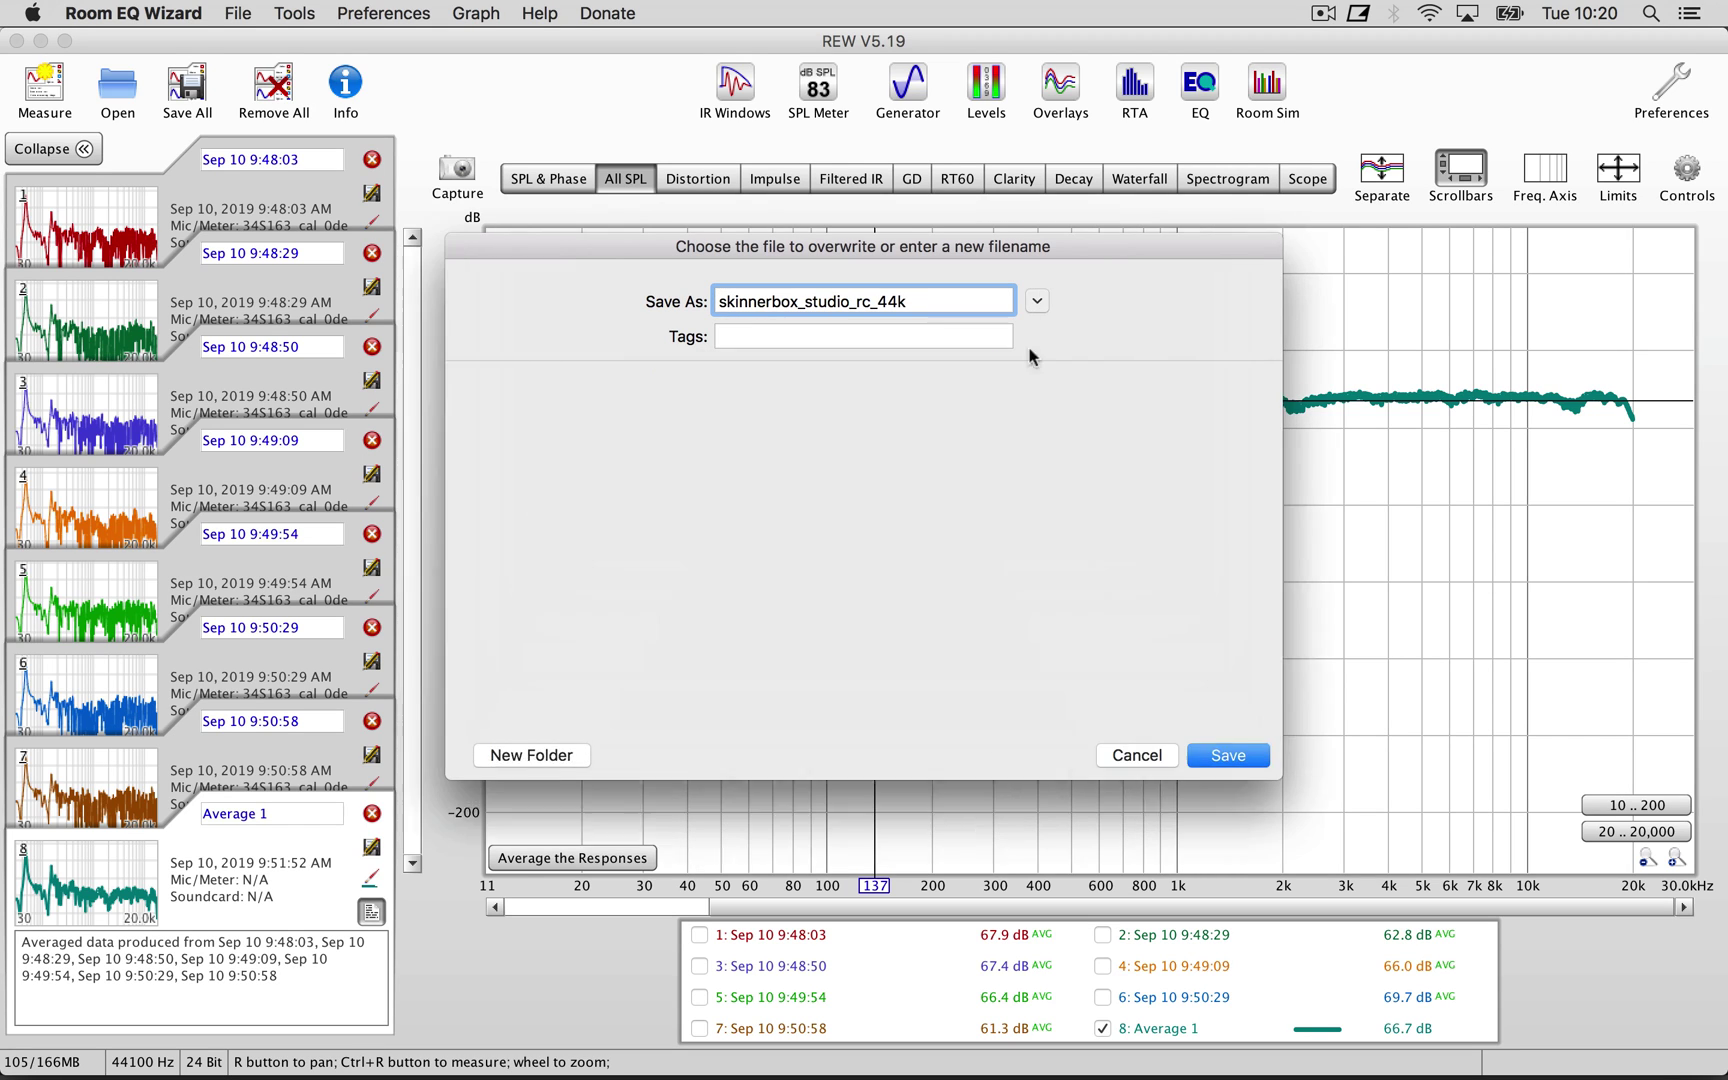
{"action": "left_click", "coordinate": [520, 770]}
{"action": "type", "text": "room"}
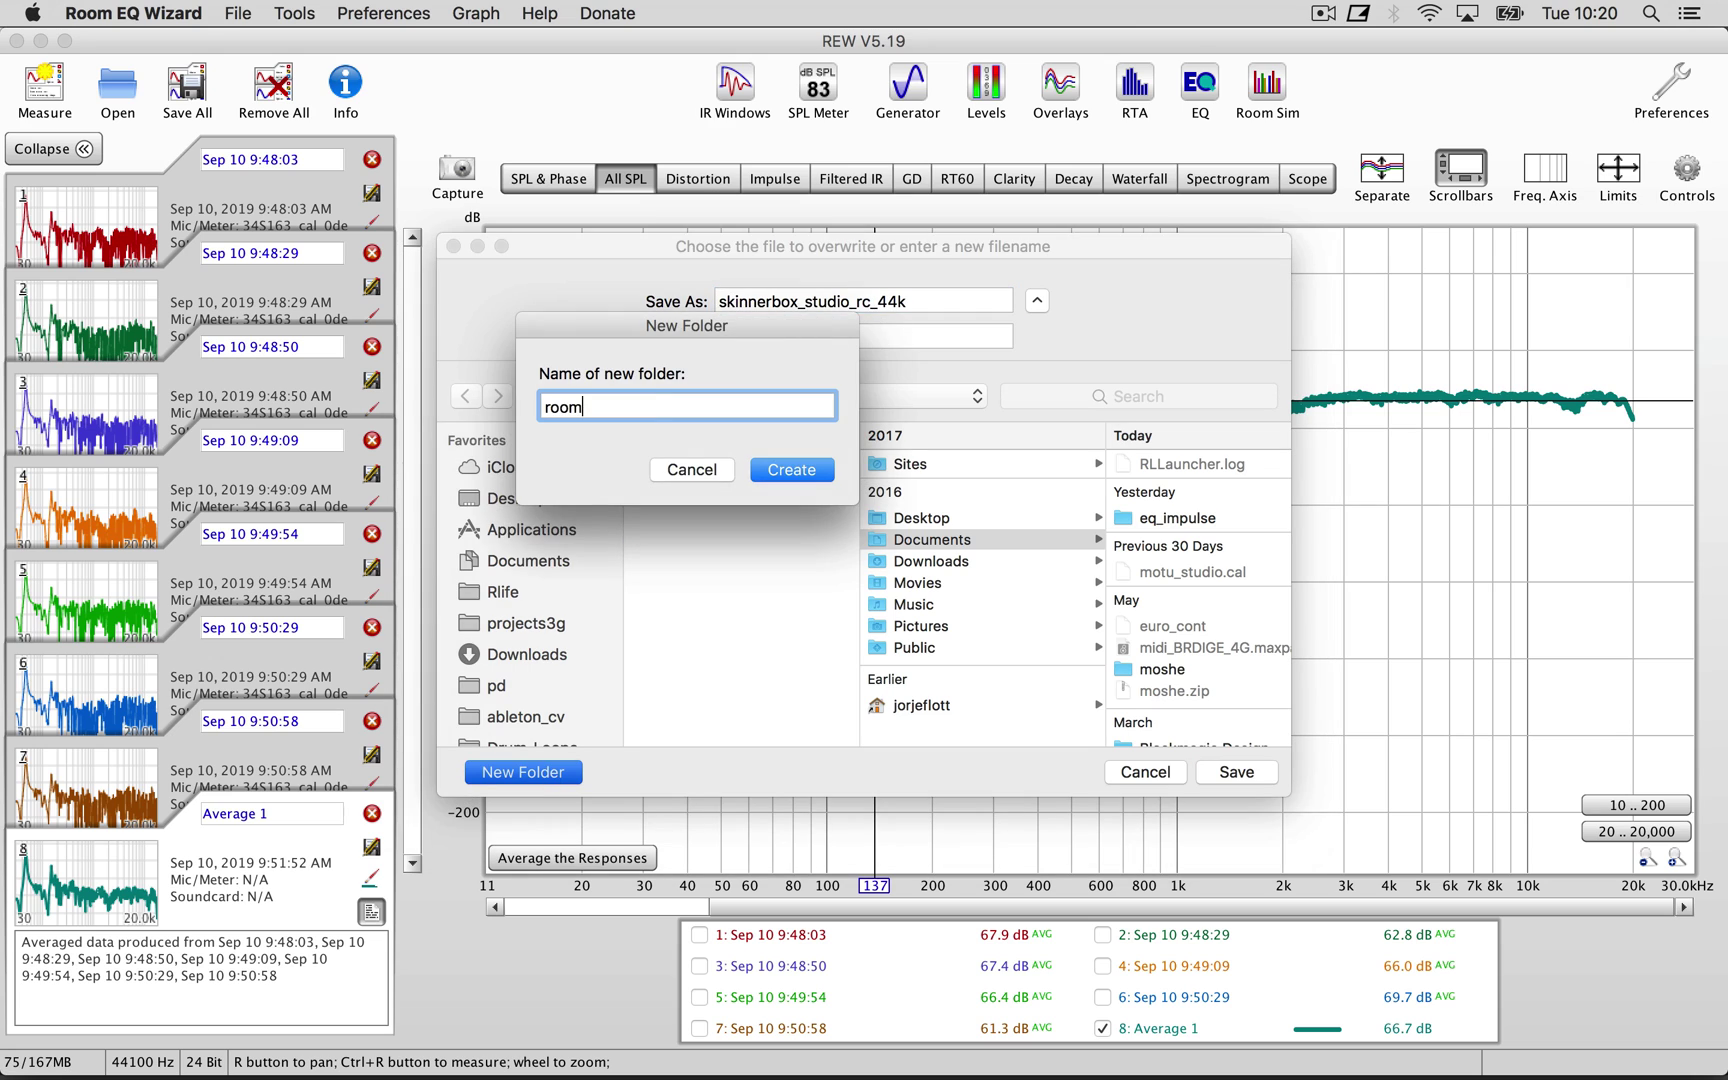
{"action": "key", "text": "Return"}
{"action": "key", "text": "Return"}
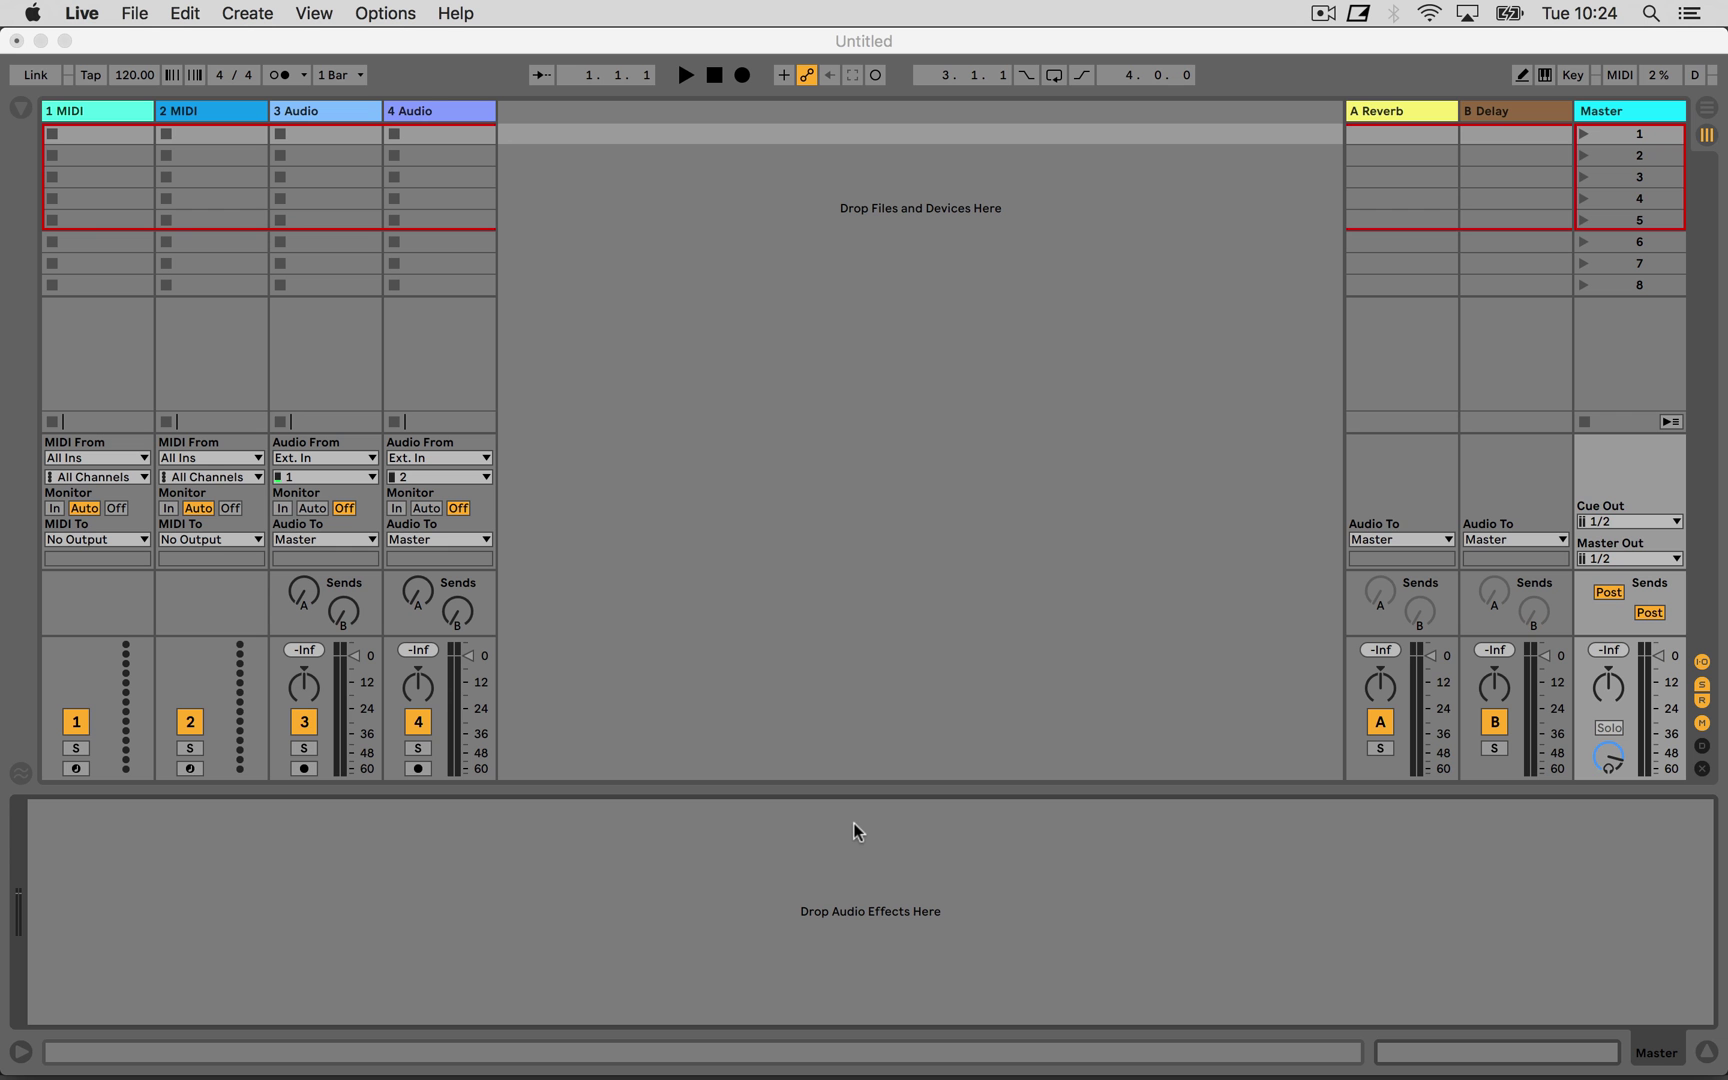
Step: Find Convolution Reverb with a 'conv' browser search and add it to the Master track
{"action": "left_click", "coordinate": [855, 824]}
{"action": "key", "text": "super+f"}
{"action": "type", "text": "conv"}
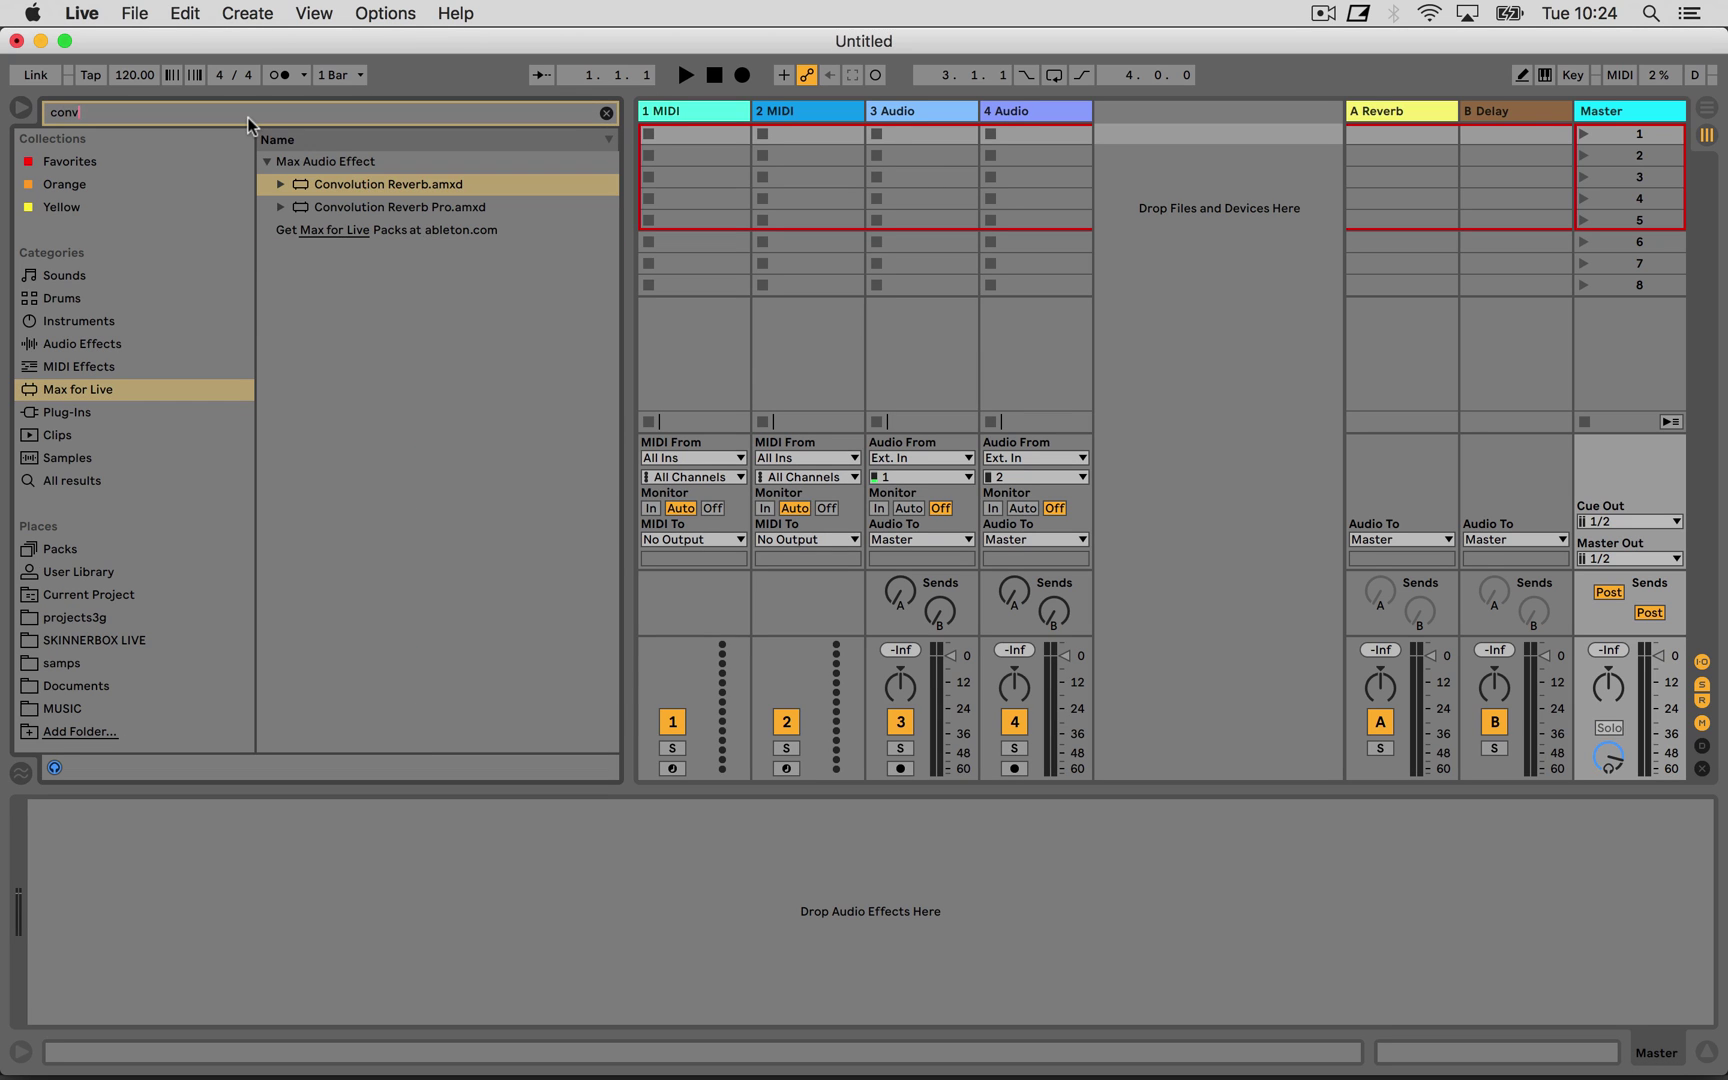
{"action": "left_click_drag", "start_coordinate": [374, 180], "coordinate": [1621, 111]}
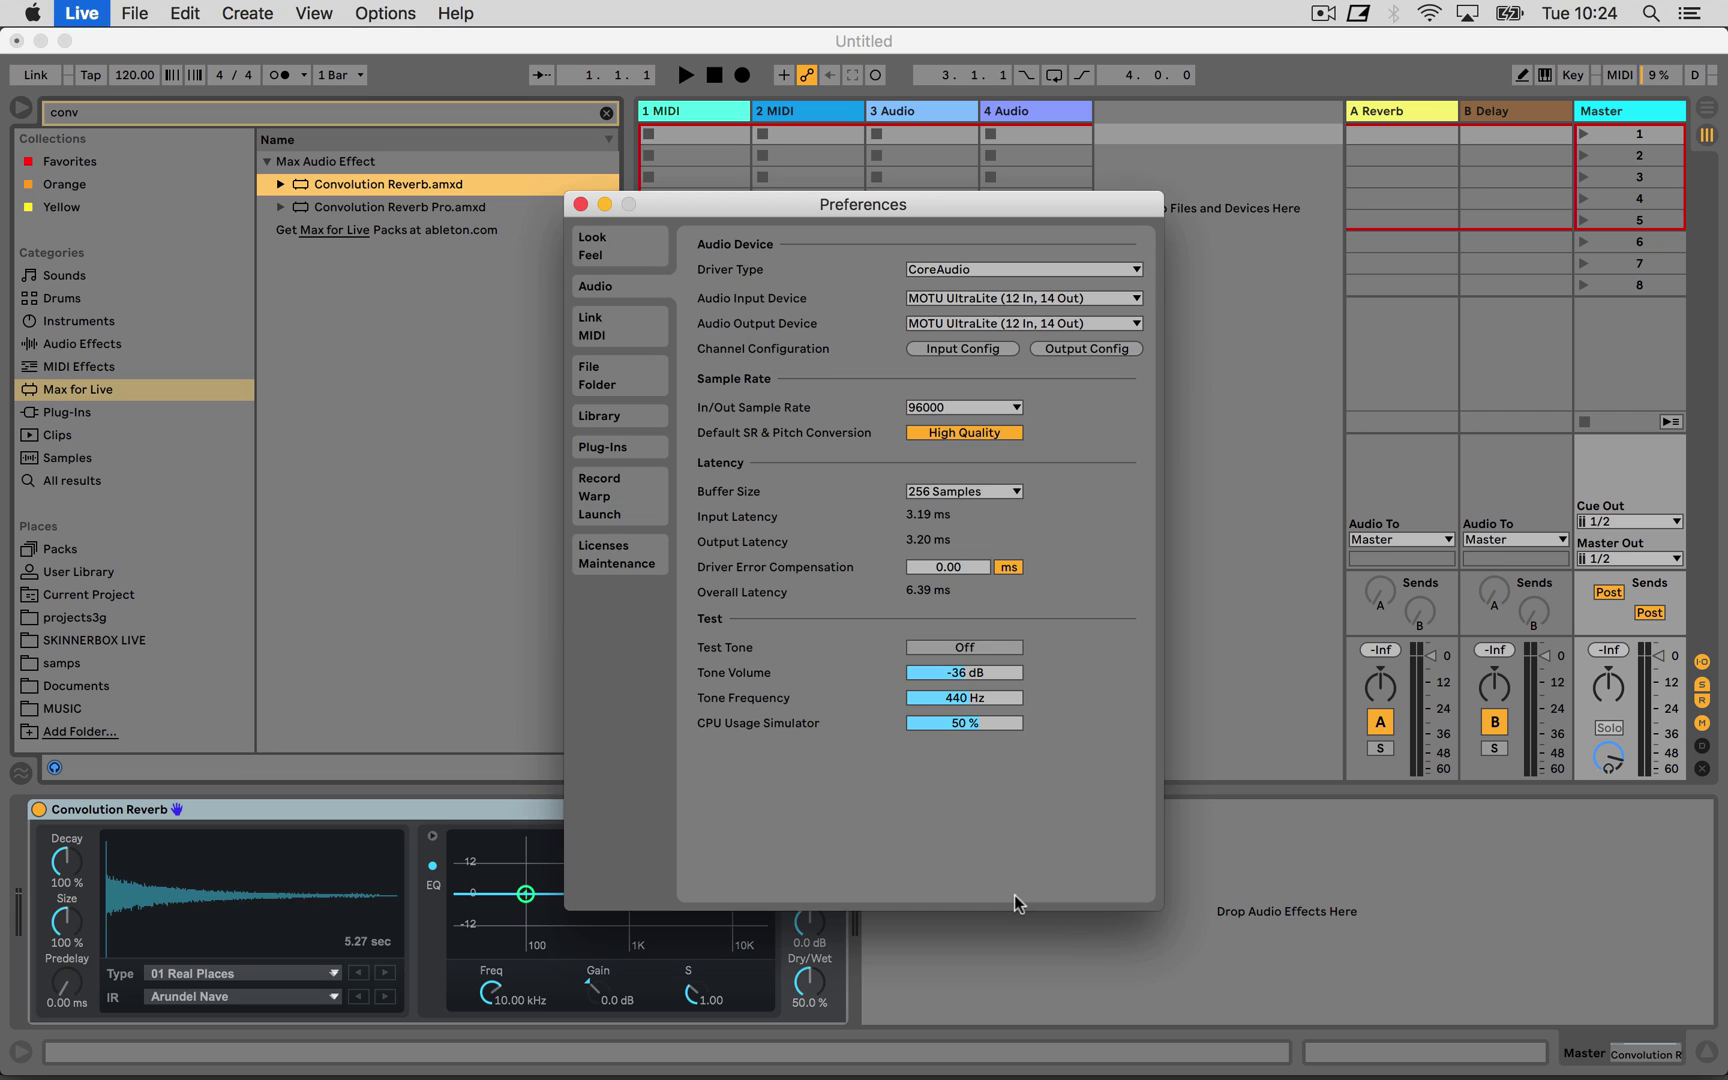
{"action": "key", "text": "super+comma"}
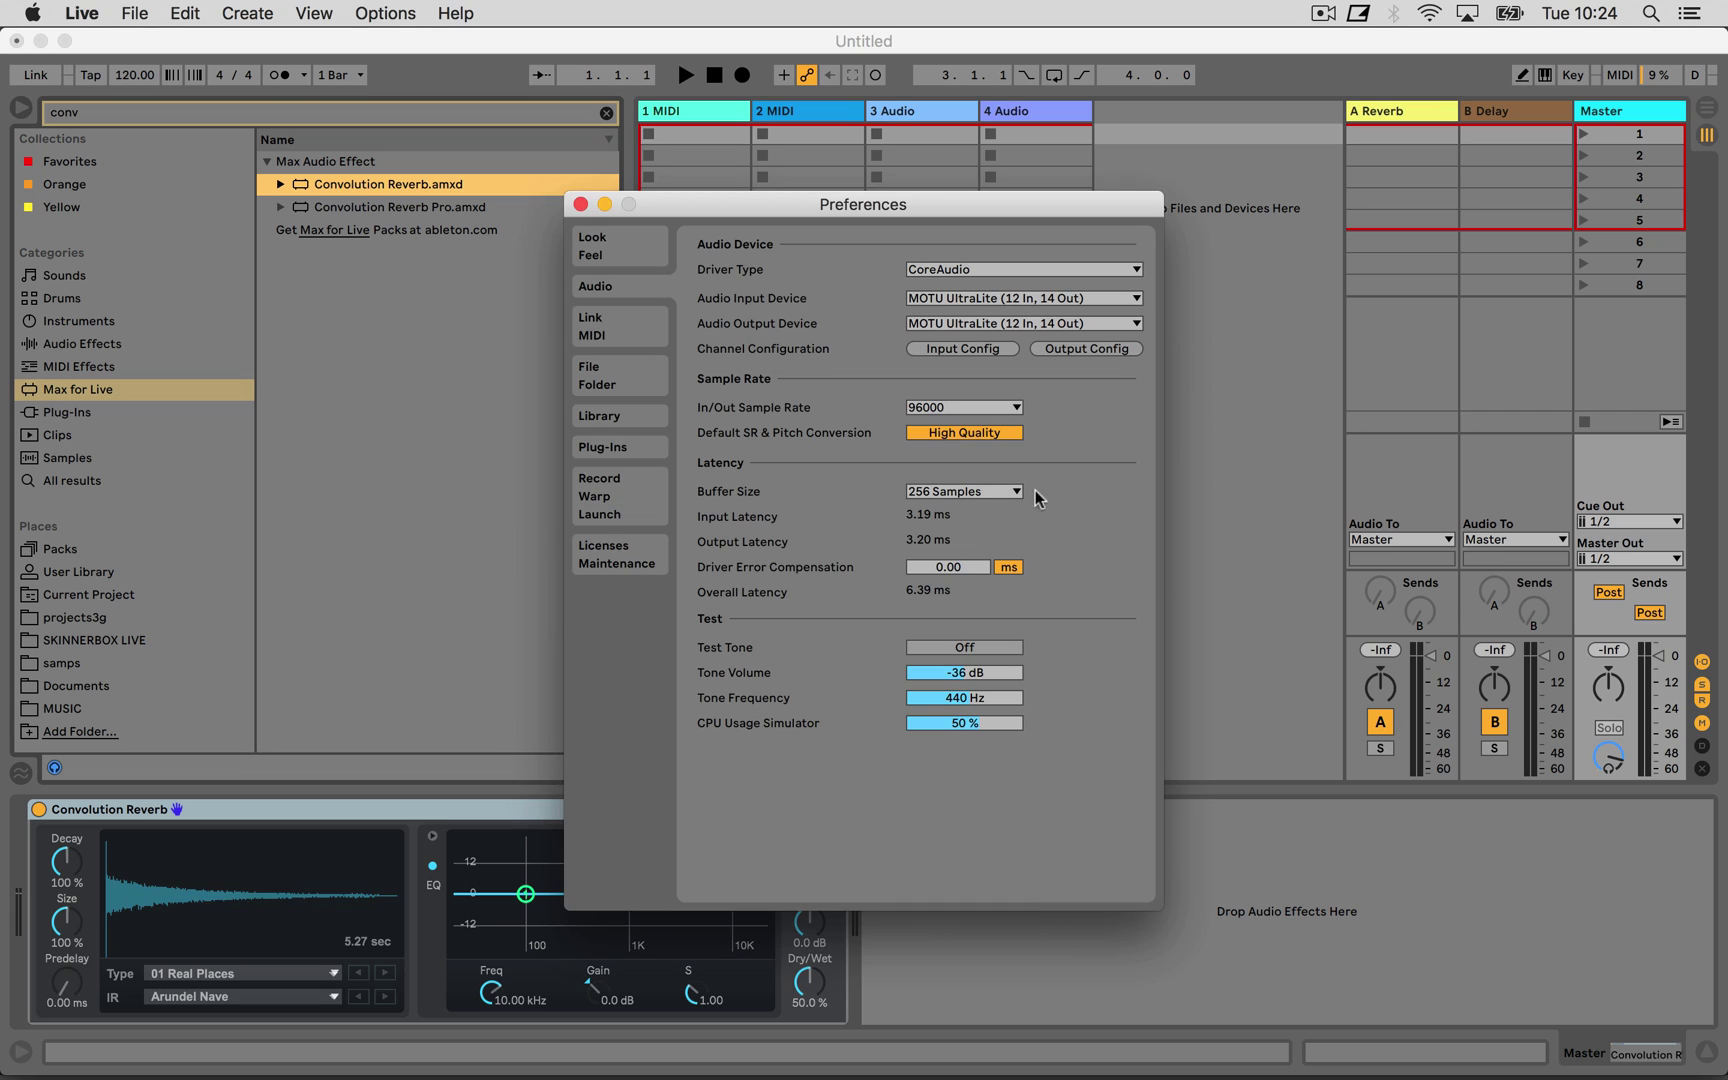
{"action": "left_click", "coordinate": [580, 204]}
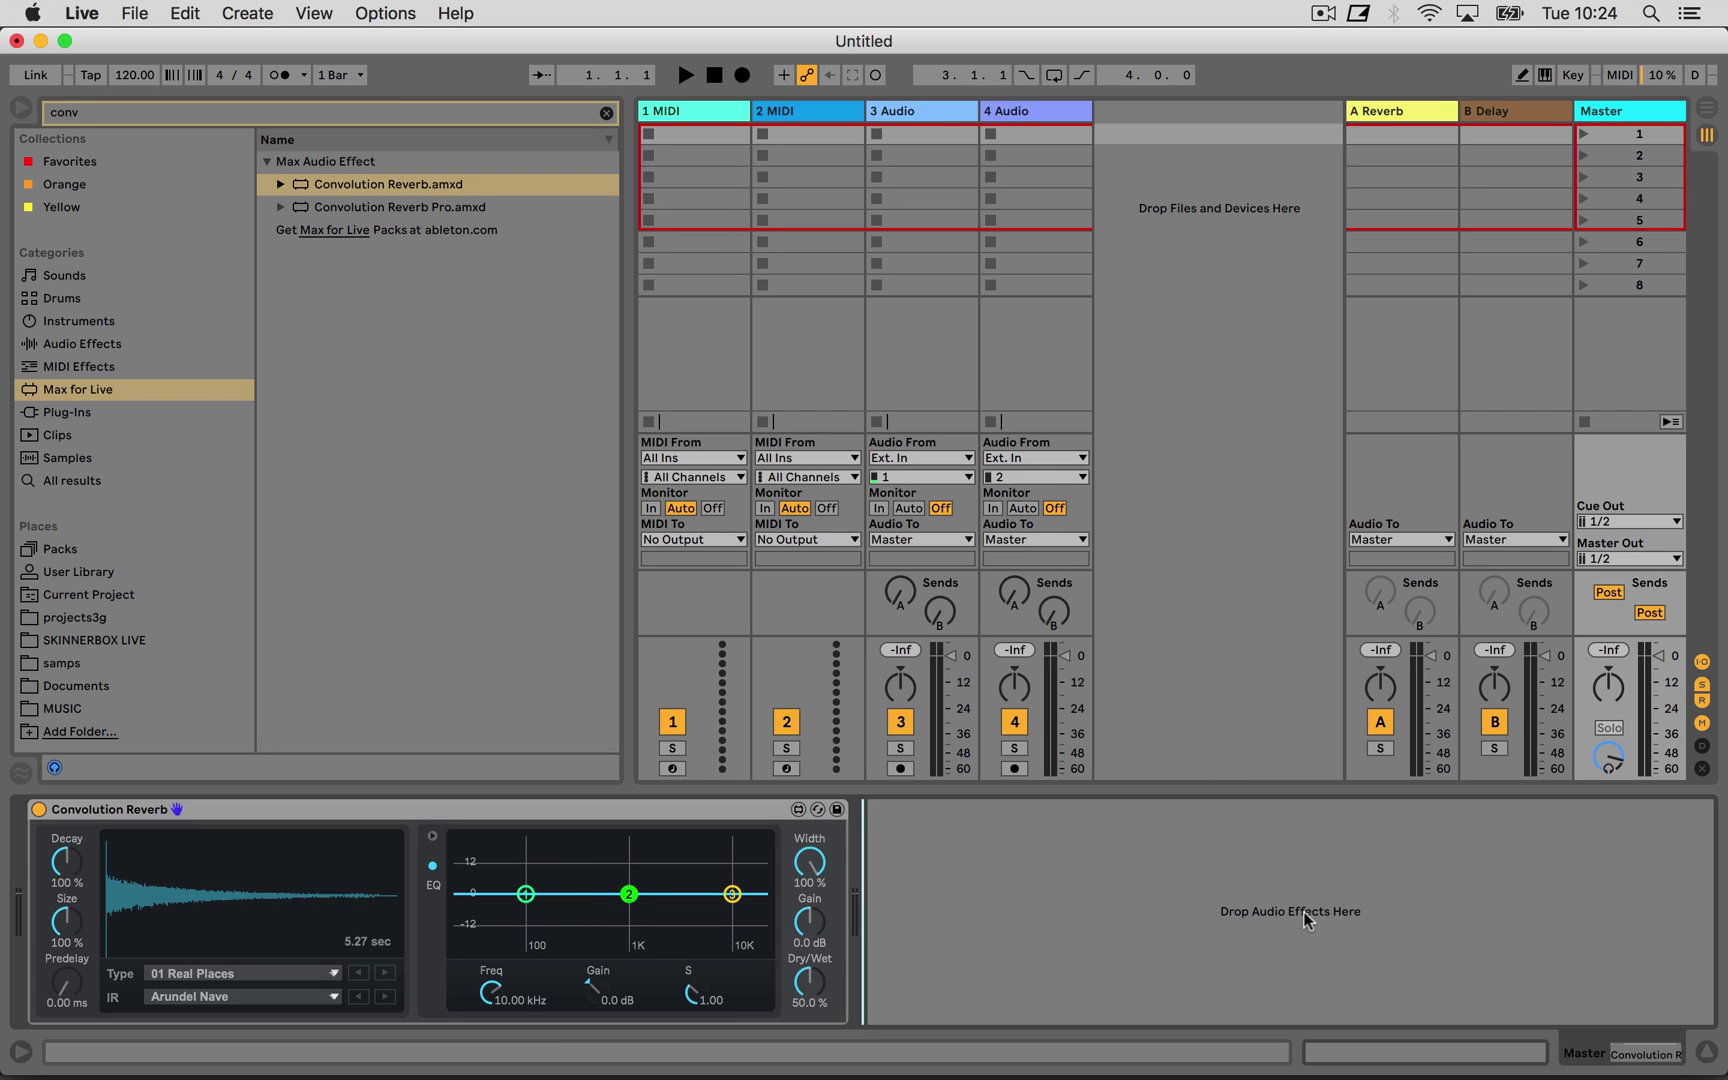
Step: Load skinnerbox_studio_rc_96k.wav from Finder into the reverb's impulse response display
{"action": "key", "text": "super+Tab"}
{"action": "key", "text": "super+Tab"}
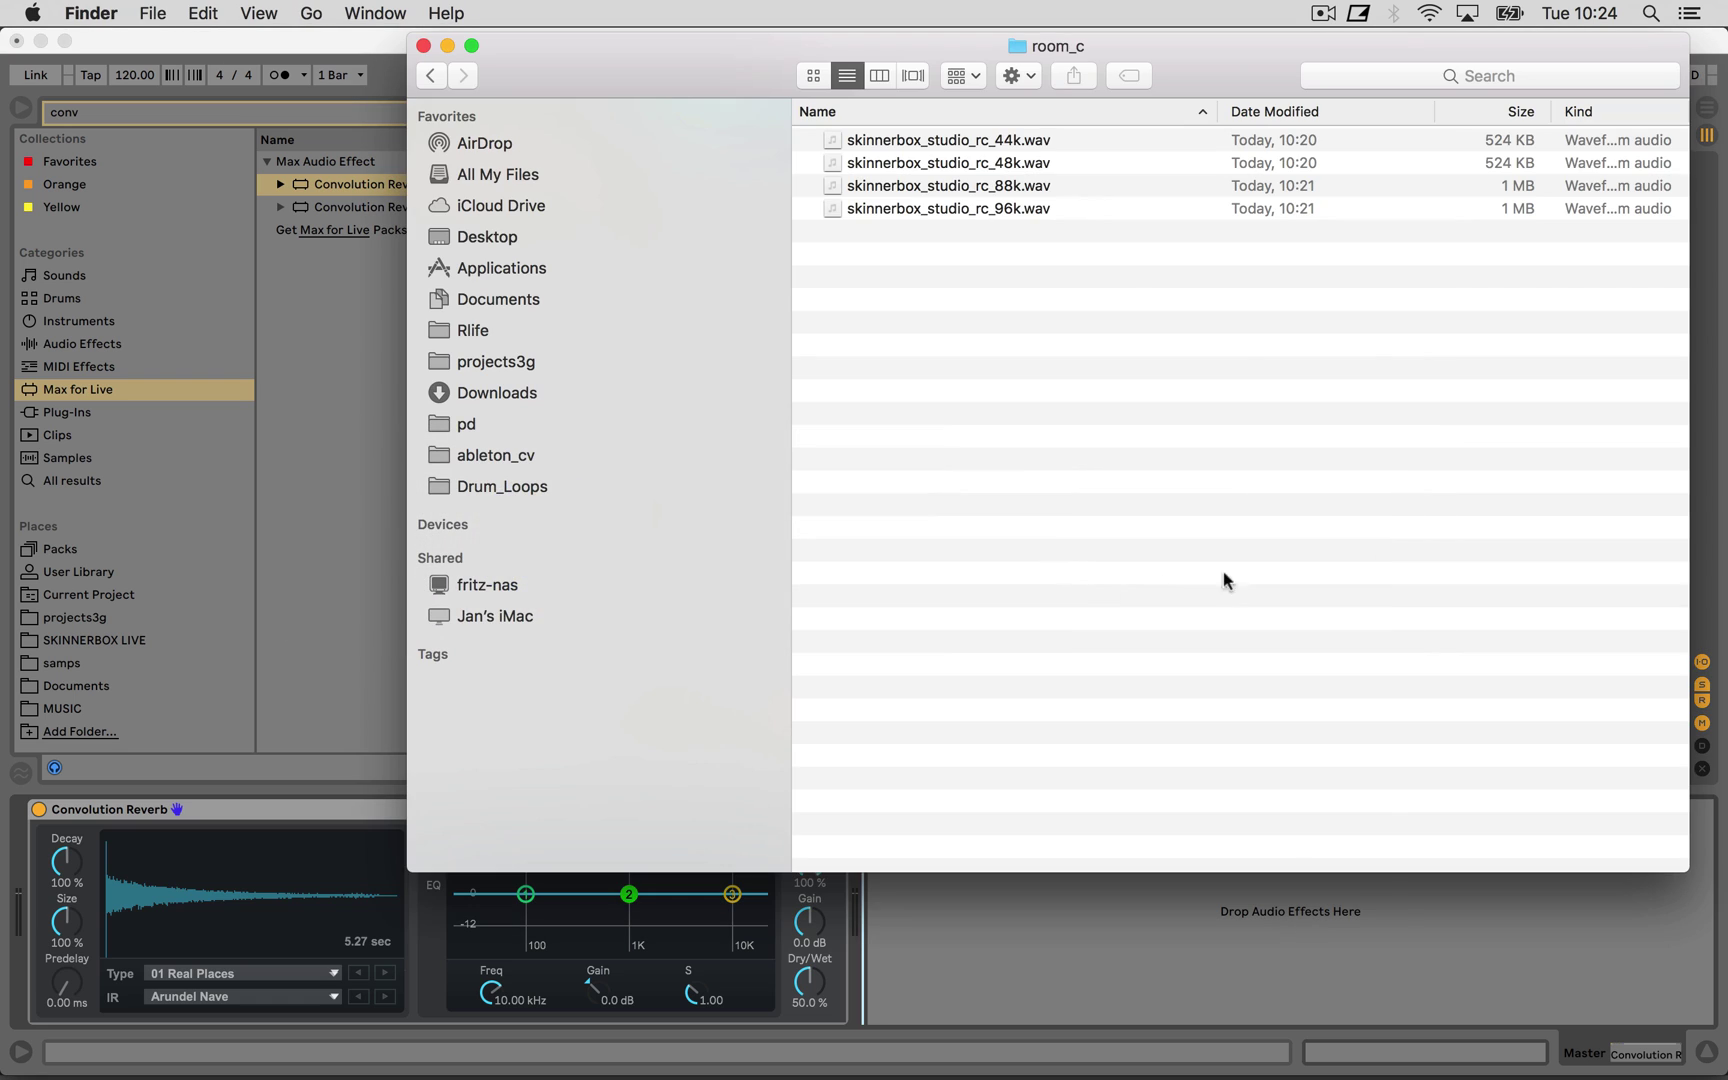
{"action": "left_click_drag", "start_coordinate": [847, 30], "coordinate": [801, 32]}
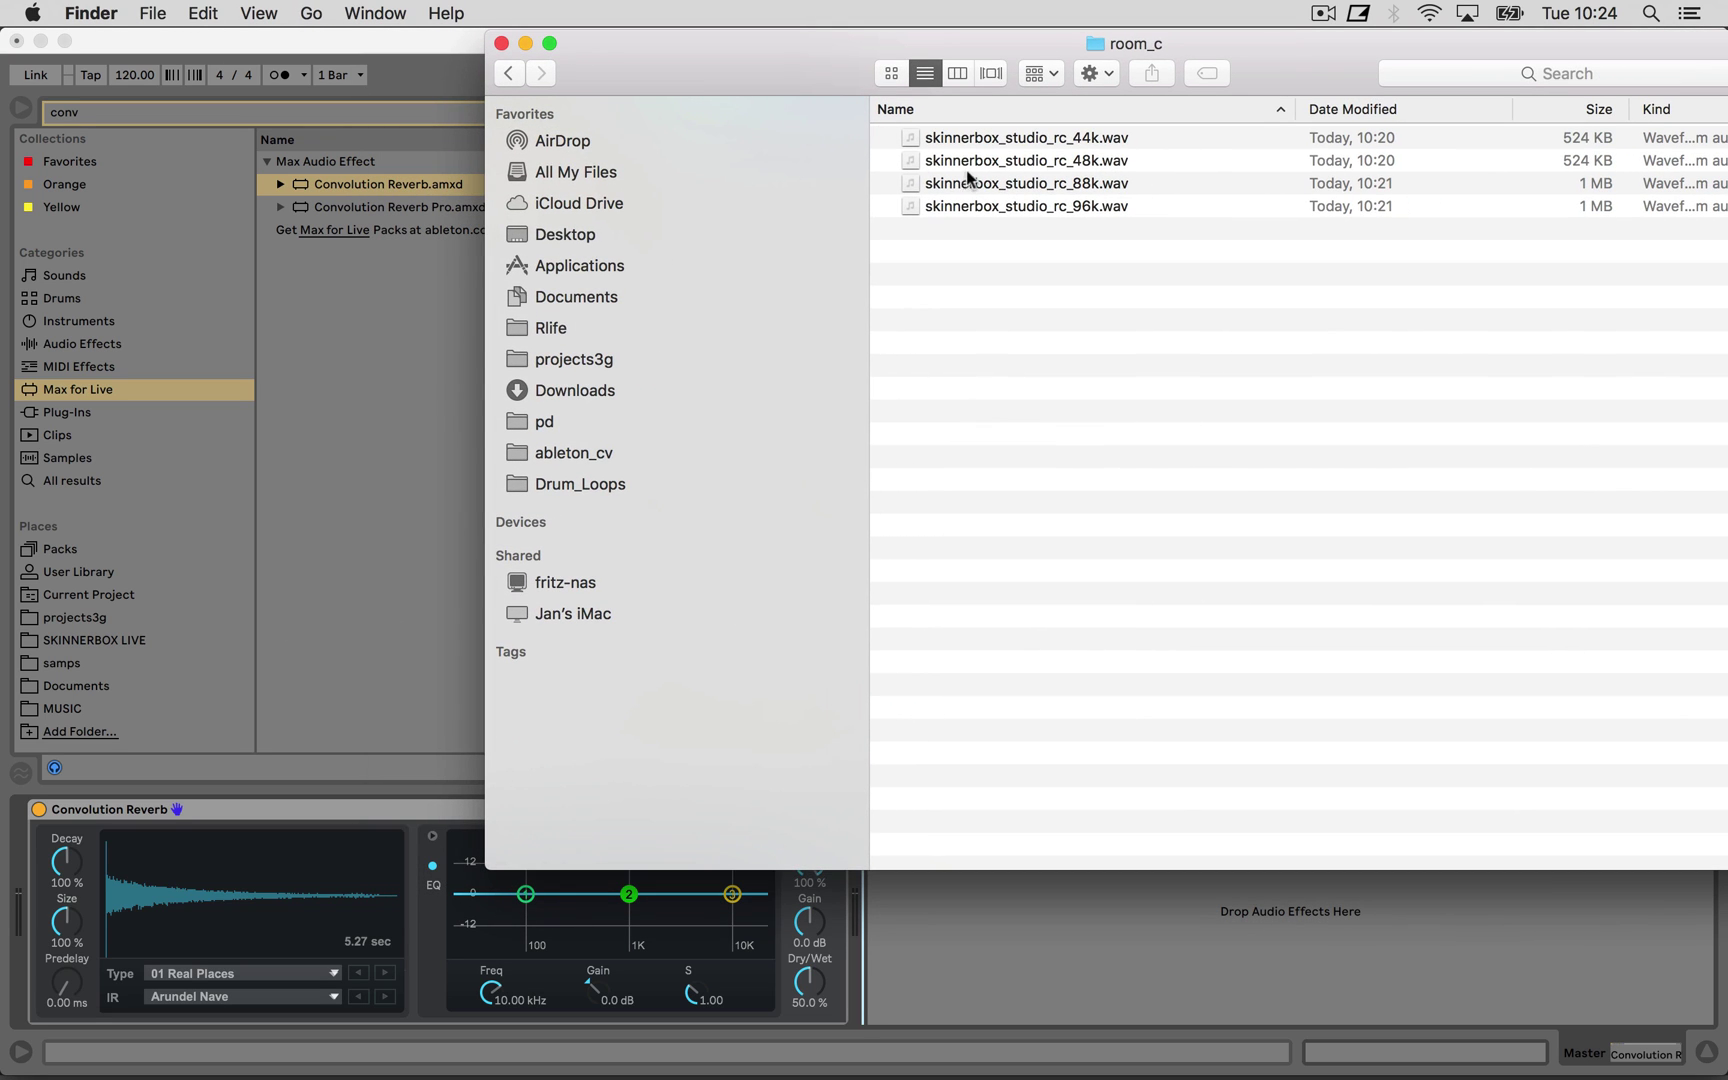
{"action": "left_click_drag", "start_coordinate": [995, 210], "coordinate": [221, 896]}
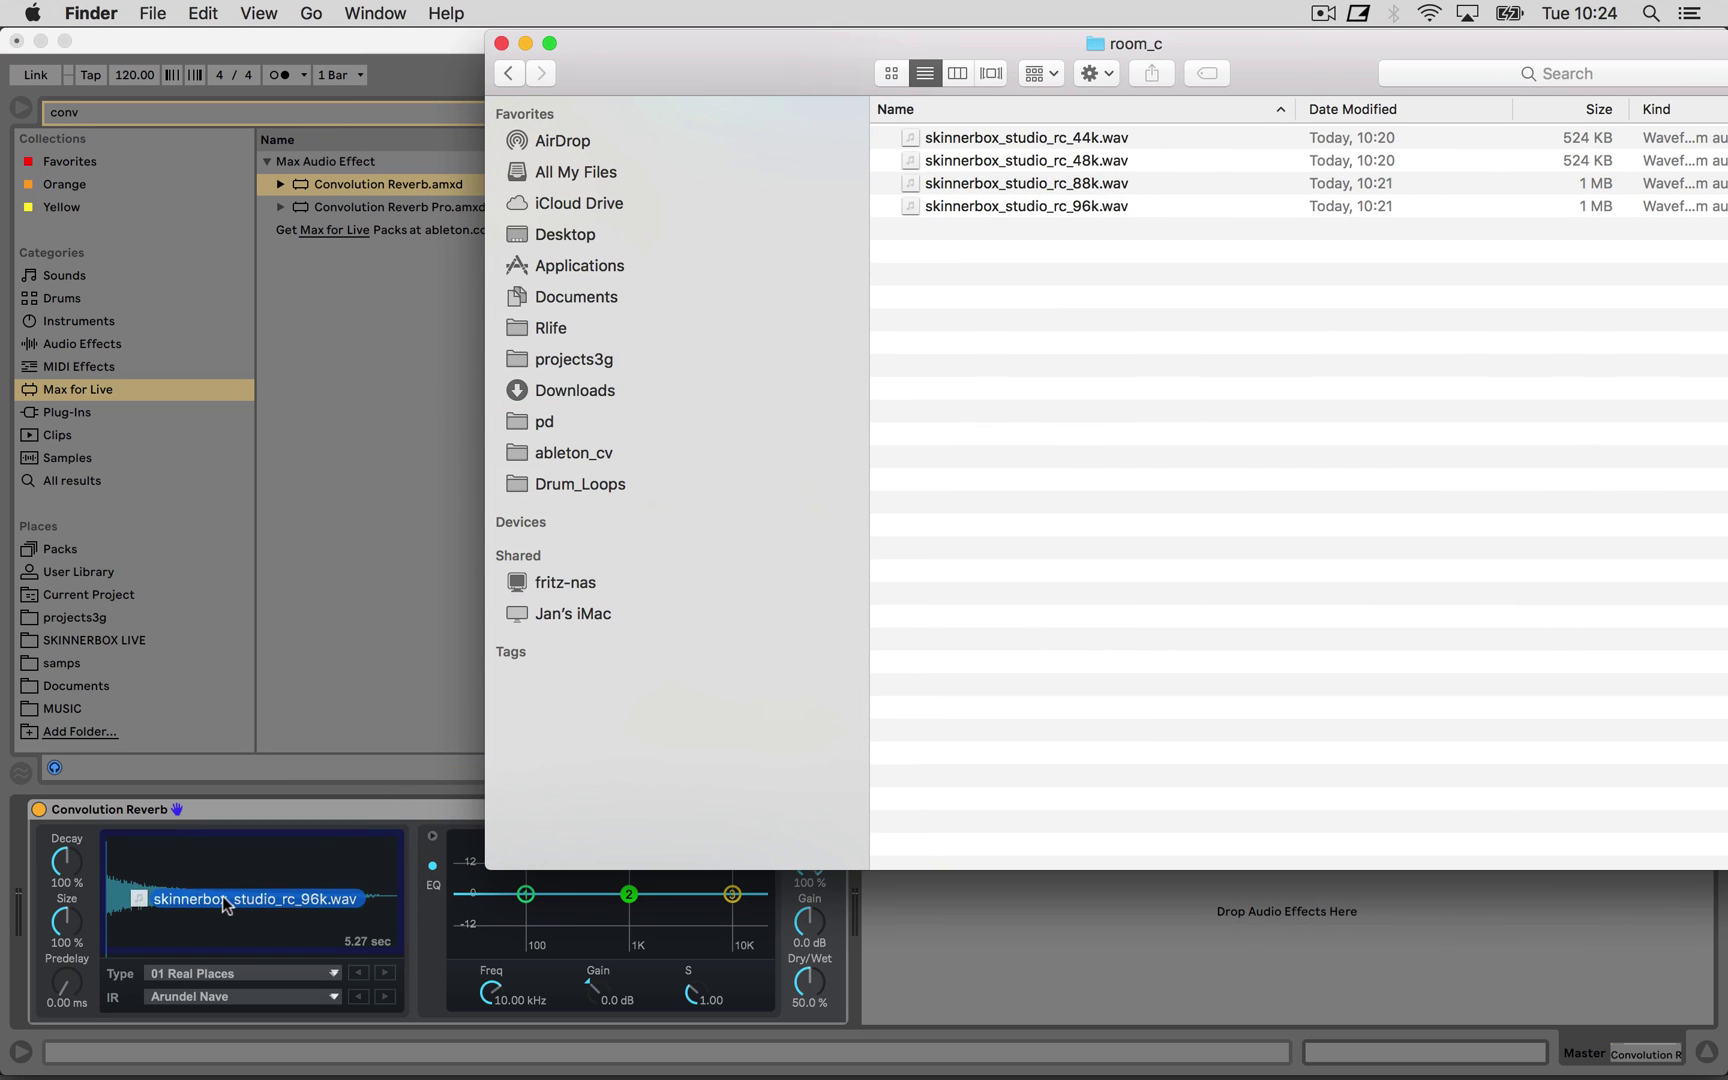
{"action": "left_click", "coordinate": [977, 973]}
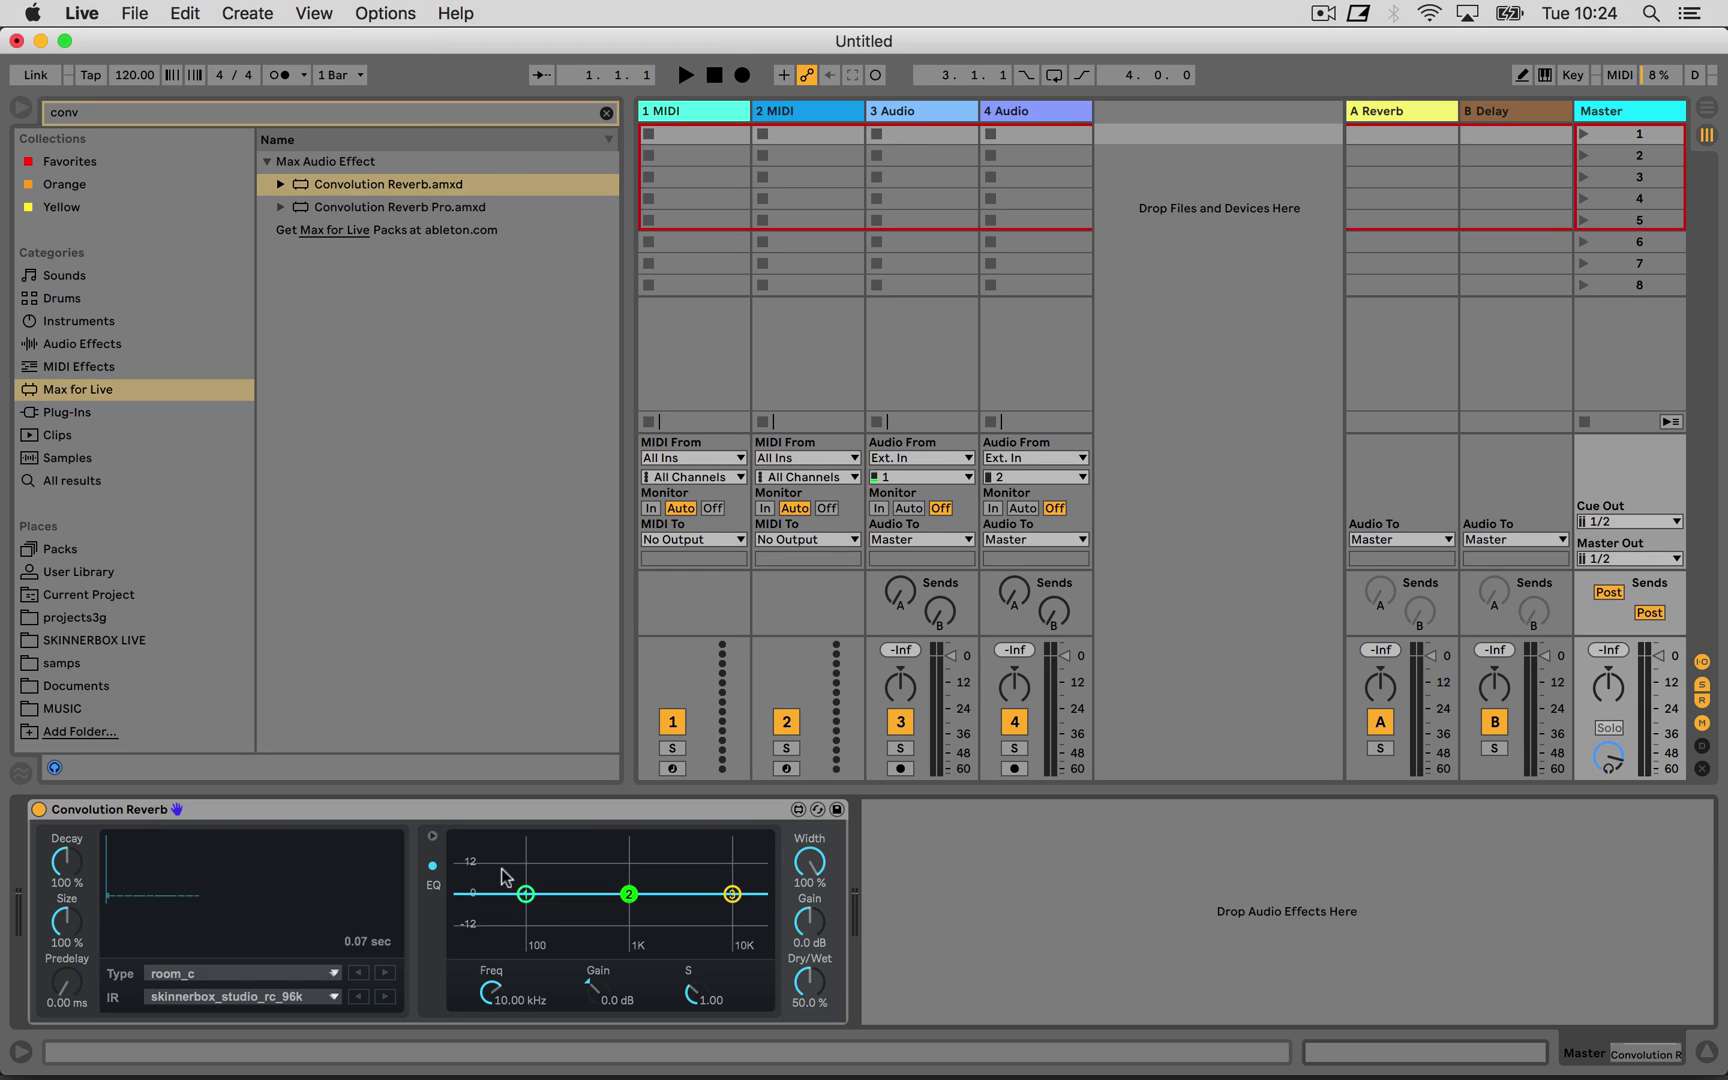
Step: Turn off the reverb's EQ, set Dry/Wet to 100 %, and save preset skinnerbox_96_rc
{"action": "left_click", "coordinate": [433, 865]}
{"action": "left_click_drag", "start_coordinate": [818, 992], "coordinate": [818, 950]}
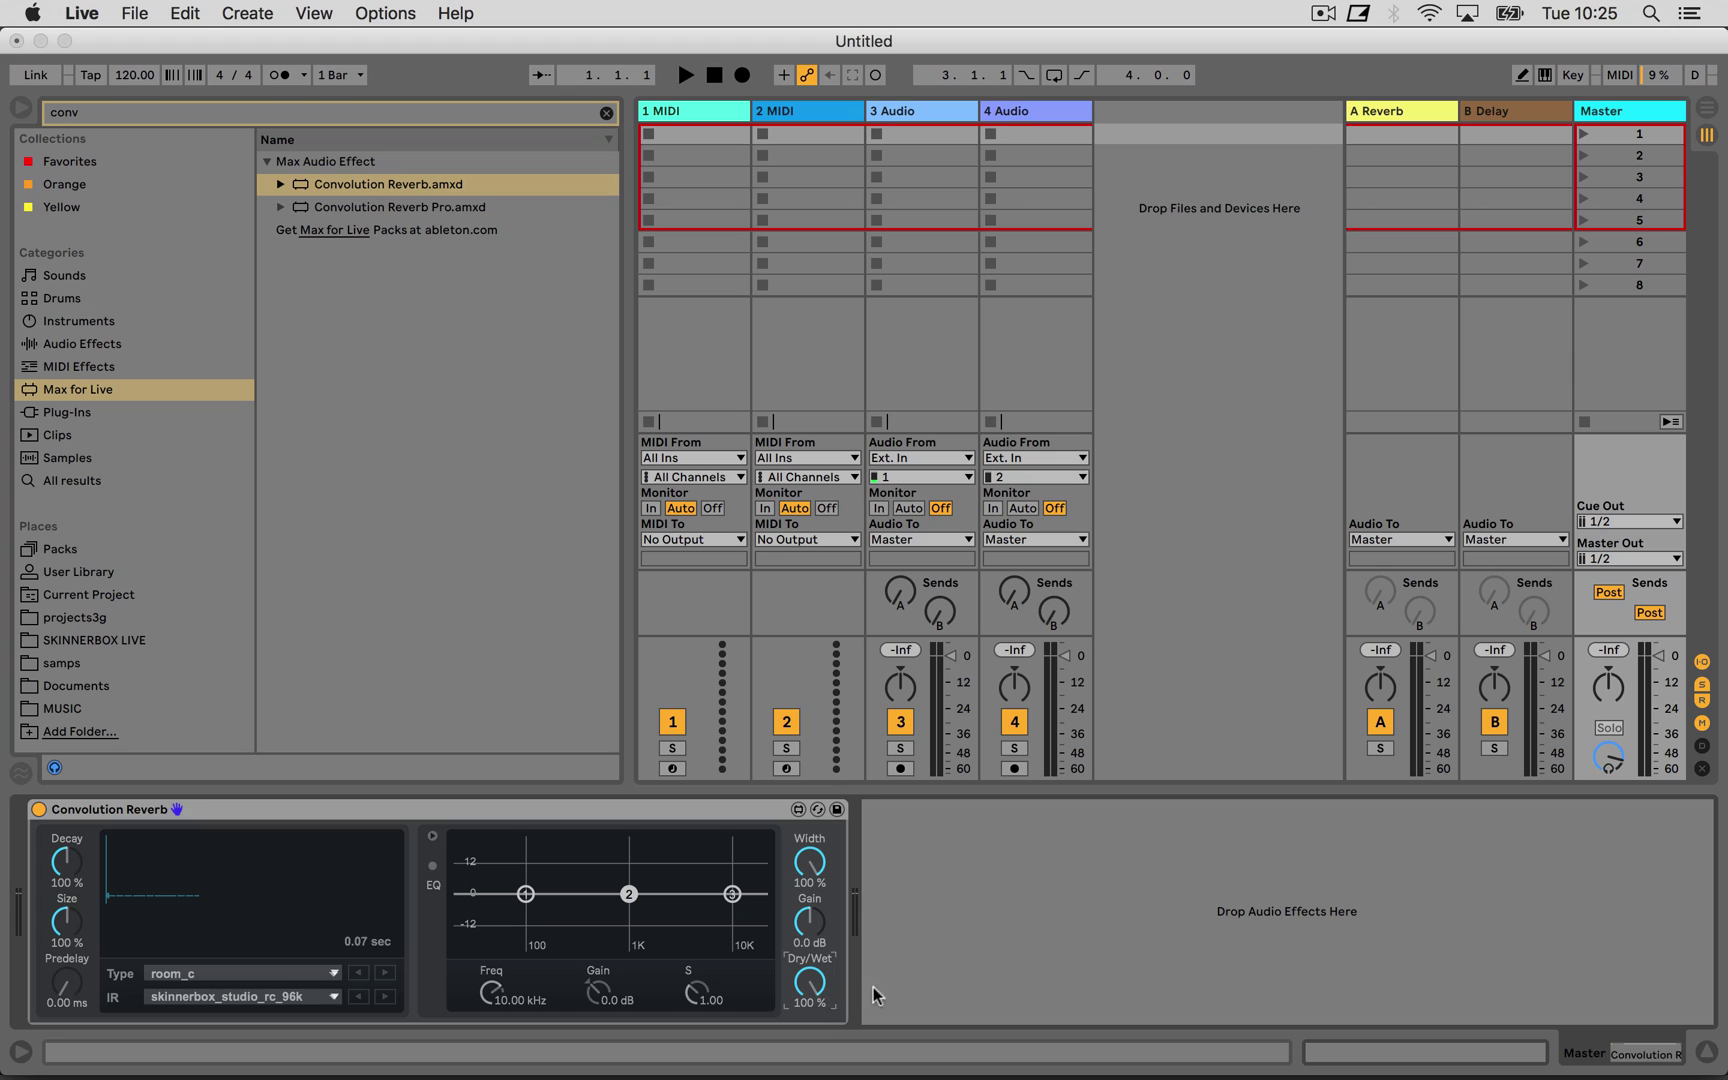
{"action": "left_click", "coordinate": [957, 972]}
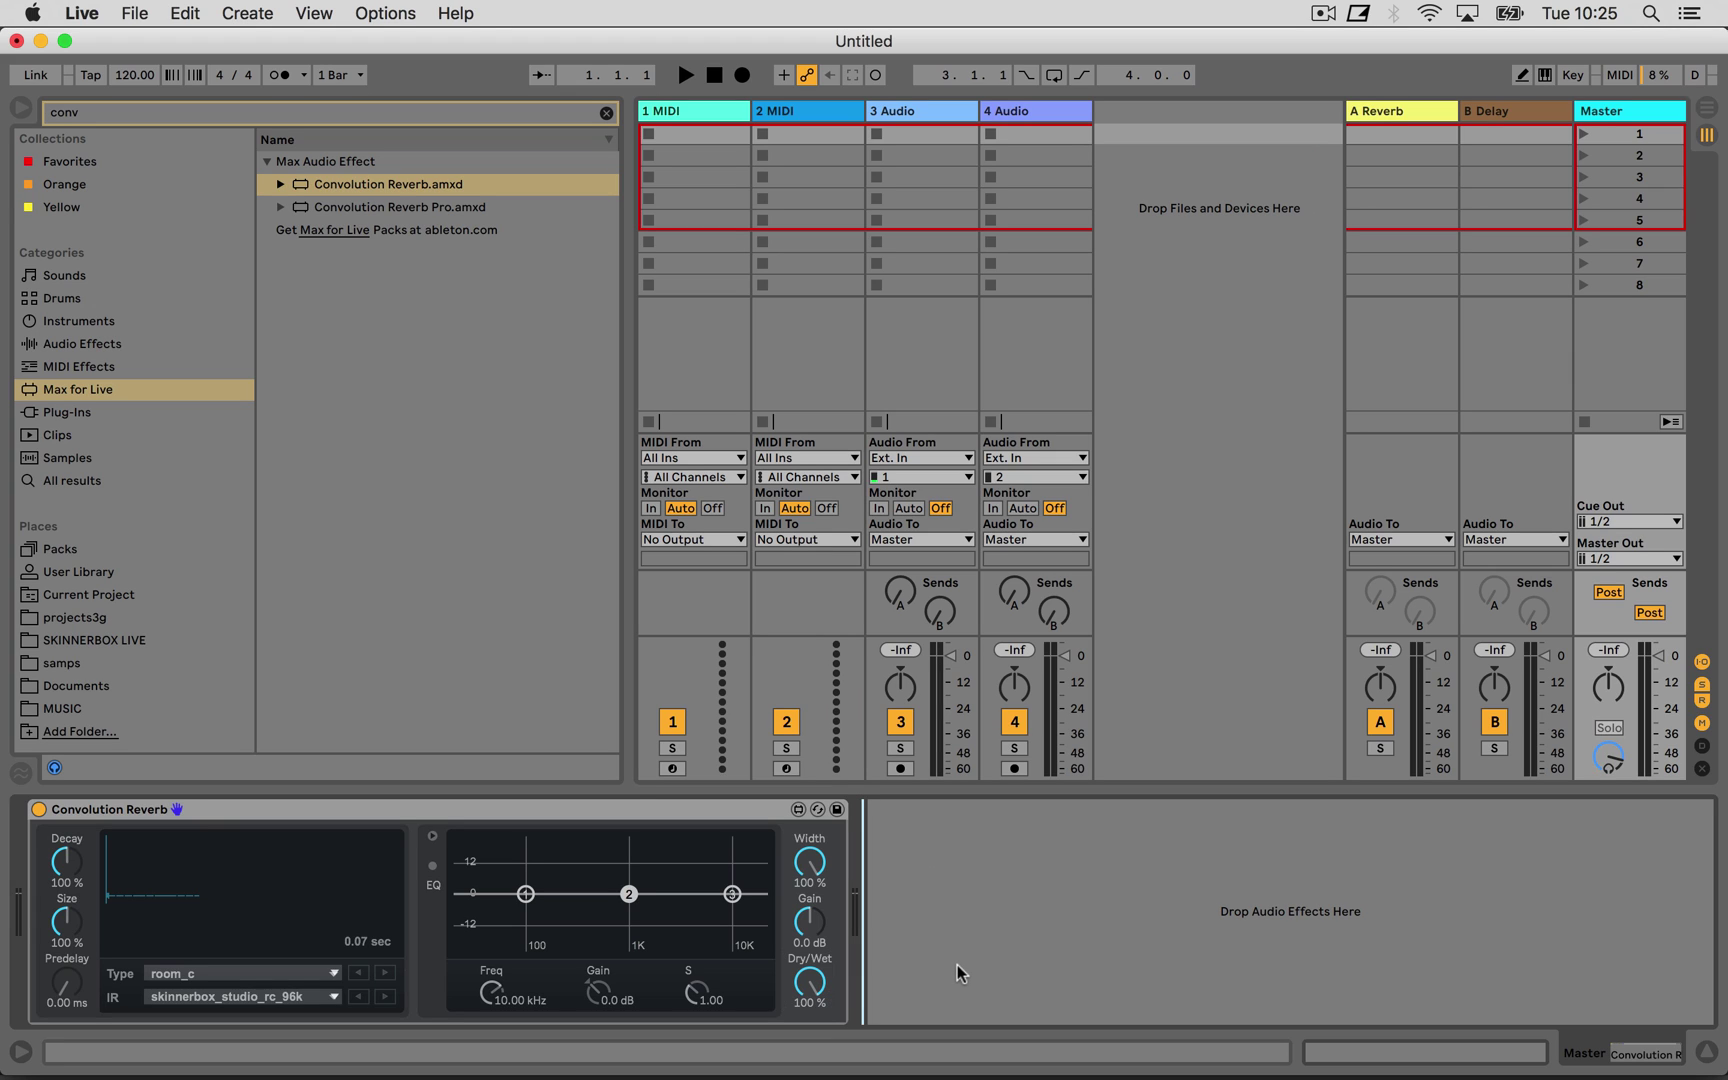
{"action": "left_click", "coordinate": [837, 810]}
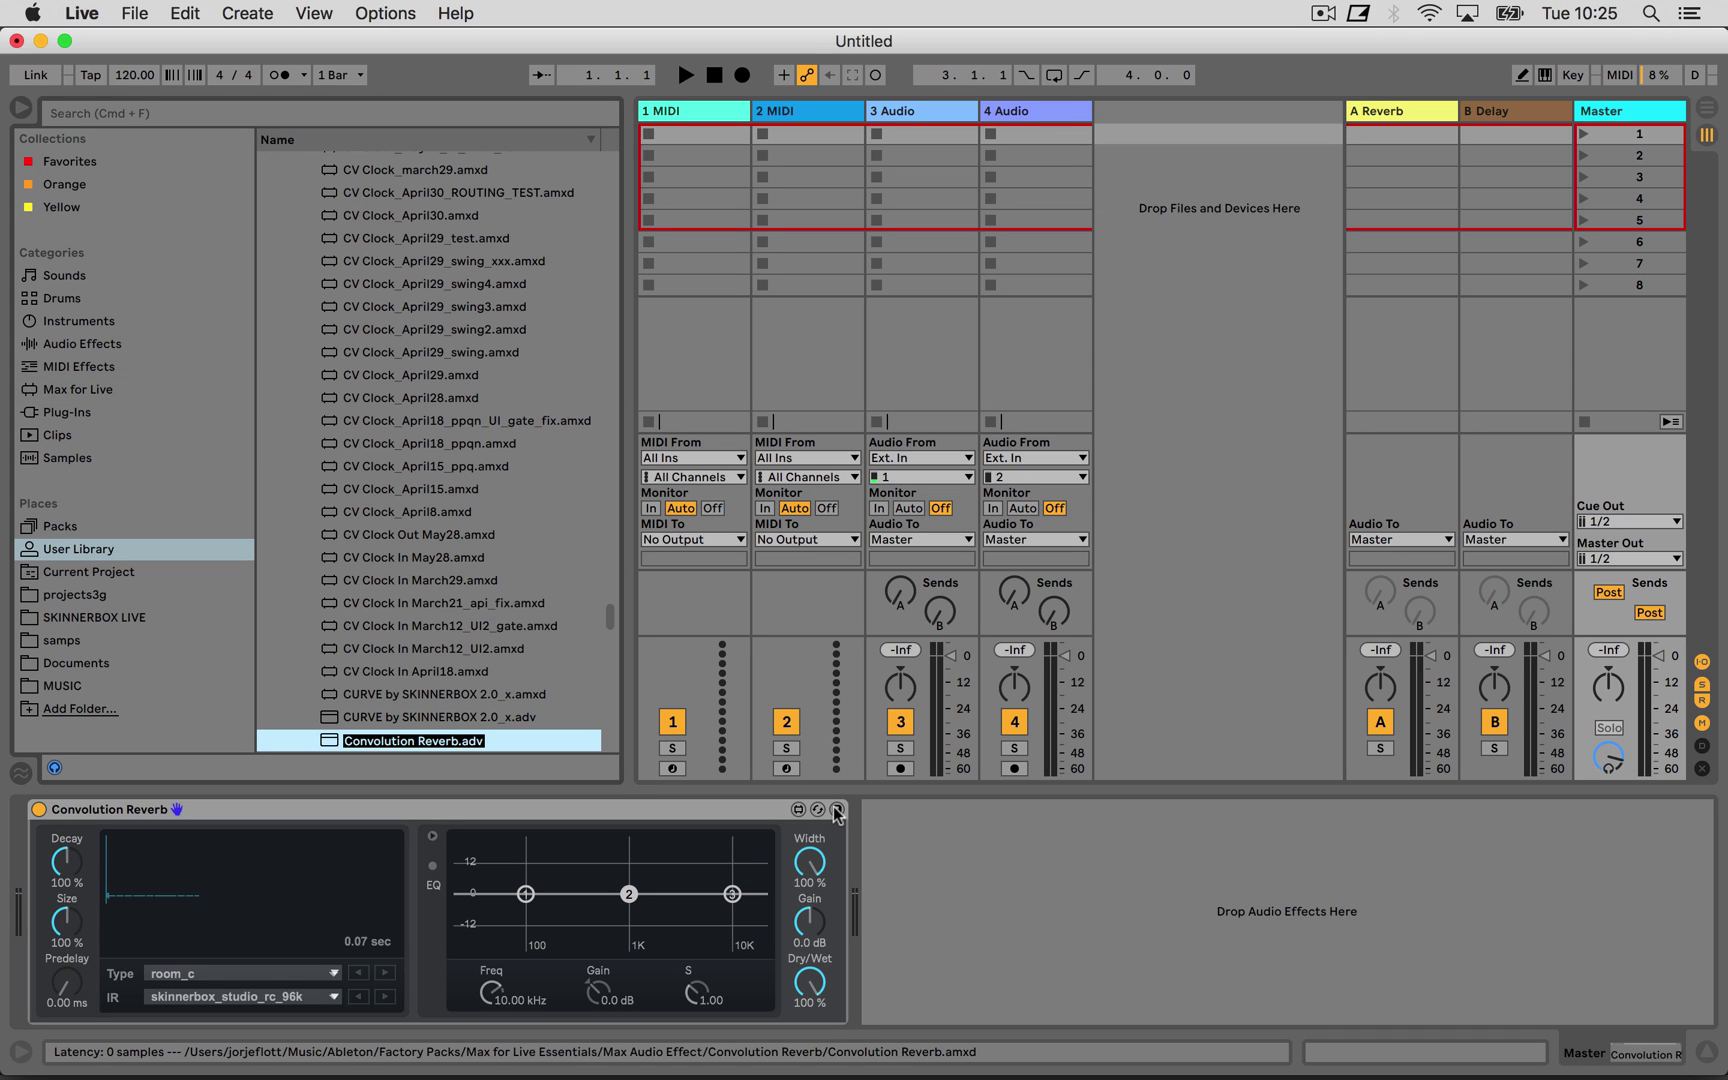
{"action": "type", "text": "skinnerbox_"}
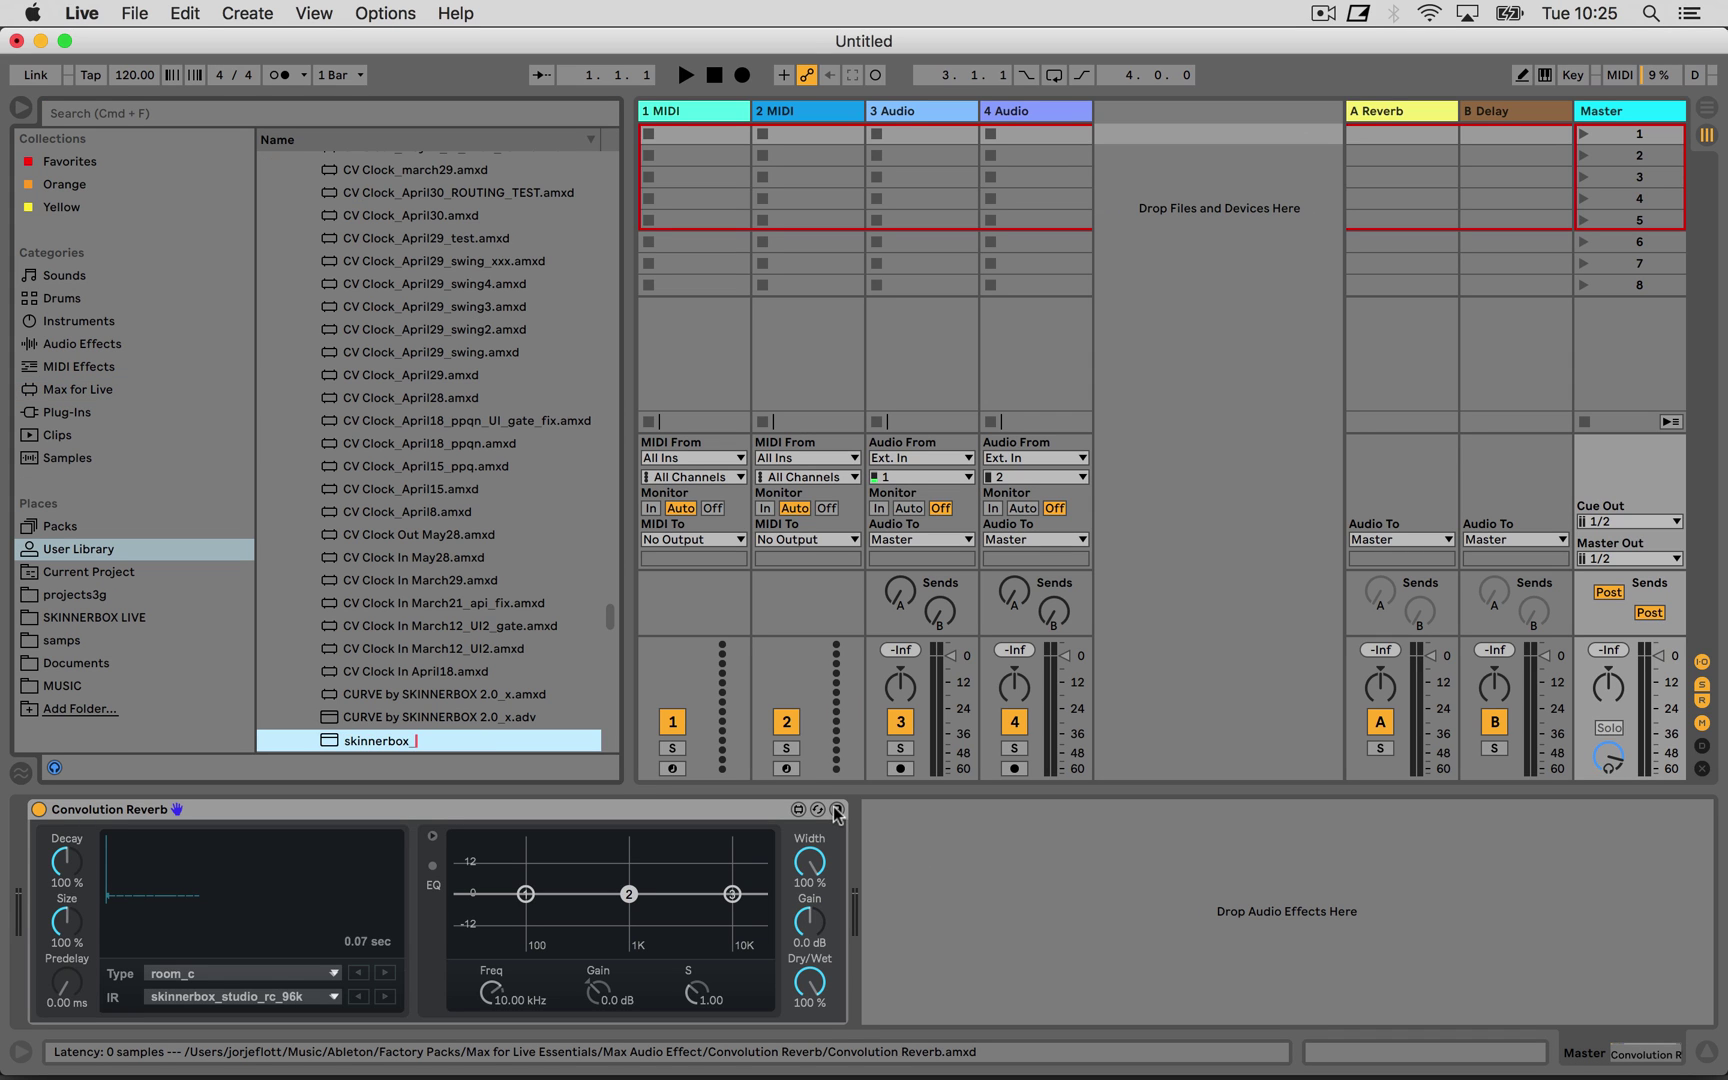
{"action": "type", "text": "96_rc"}
{"action": "key", "text": "Return"}
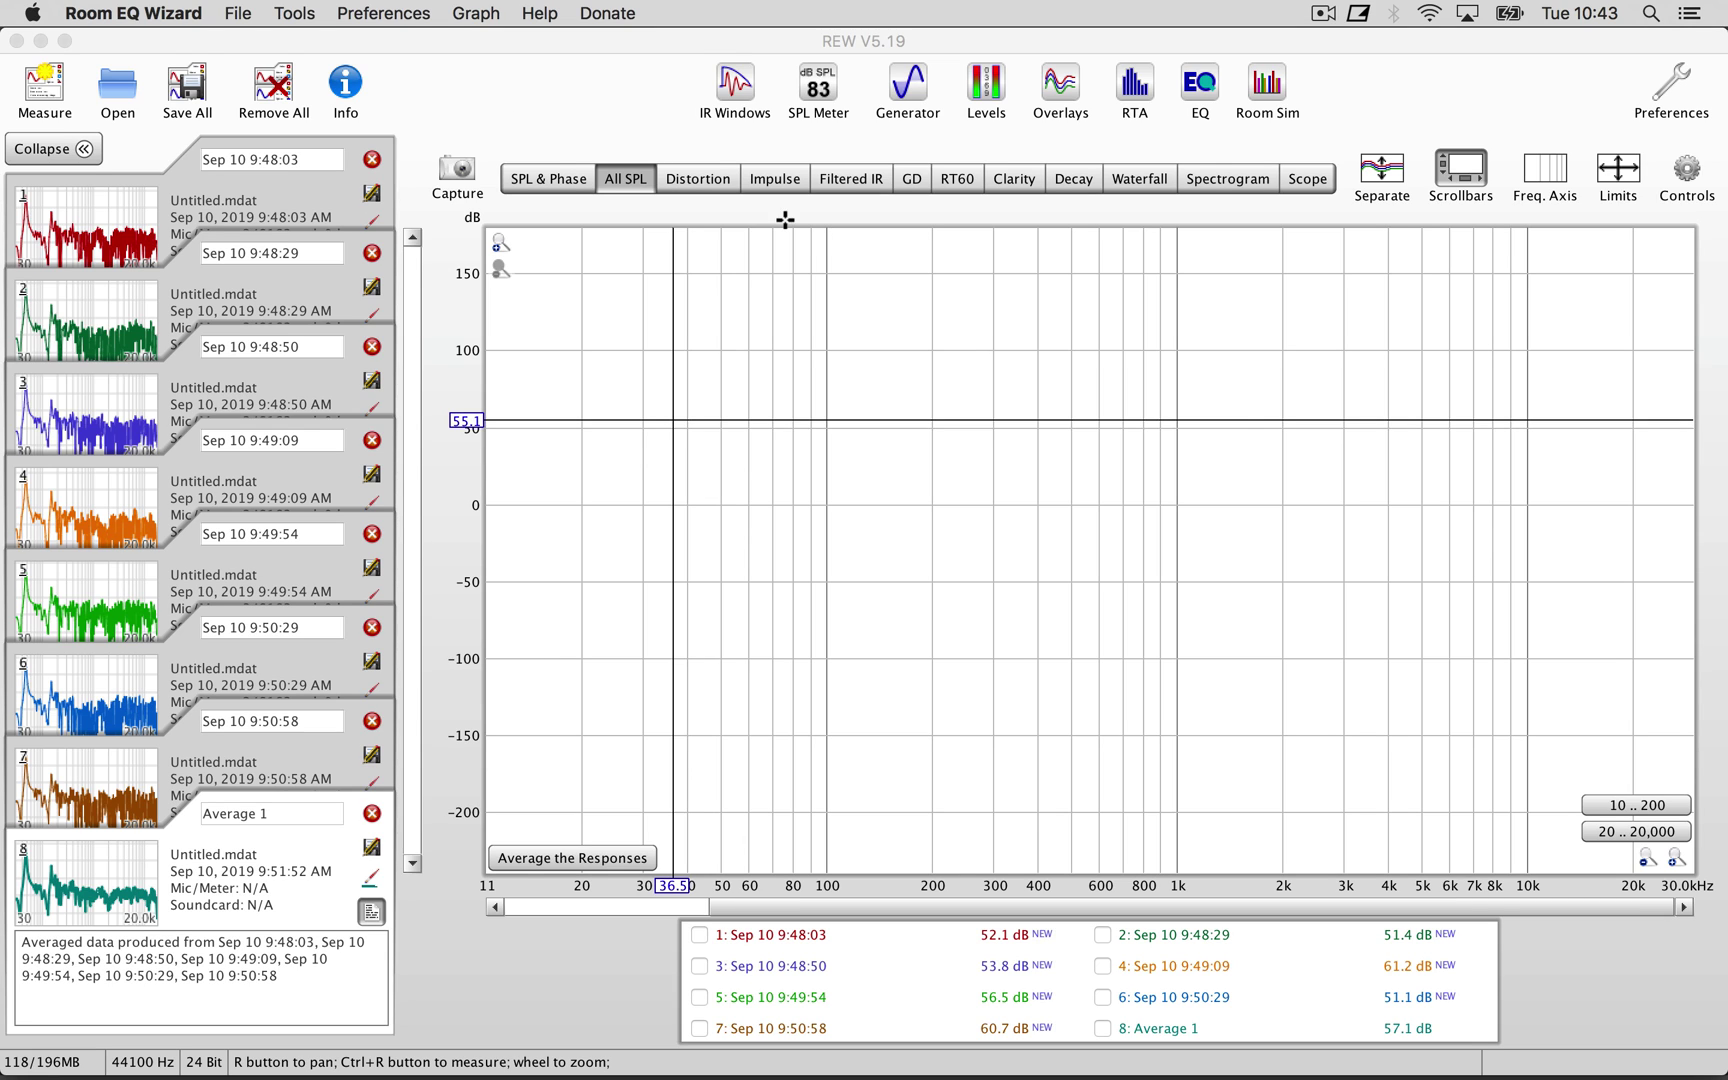
Step: Record verification measurement 9 and compare it against Average 1 and its predicted EQ
{"action": "left_click", "coordinate": [44, 84]}
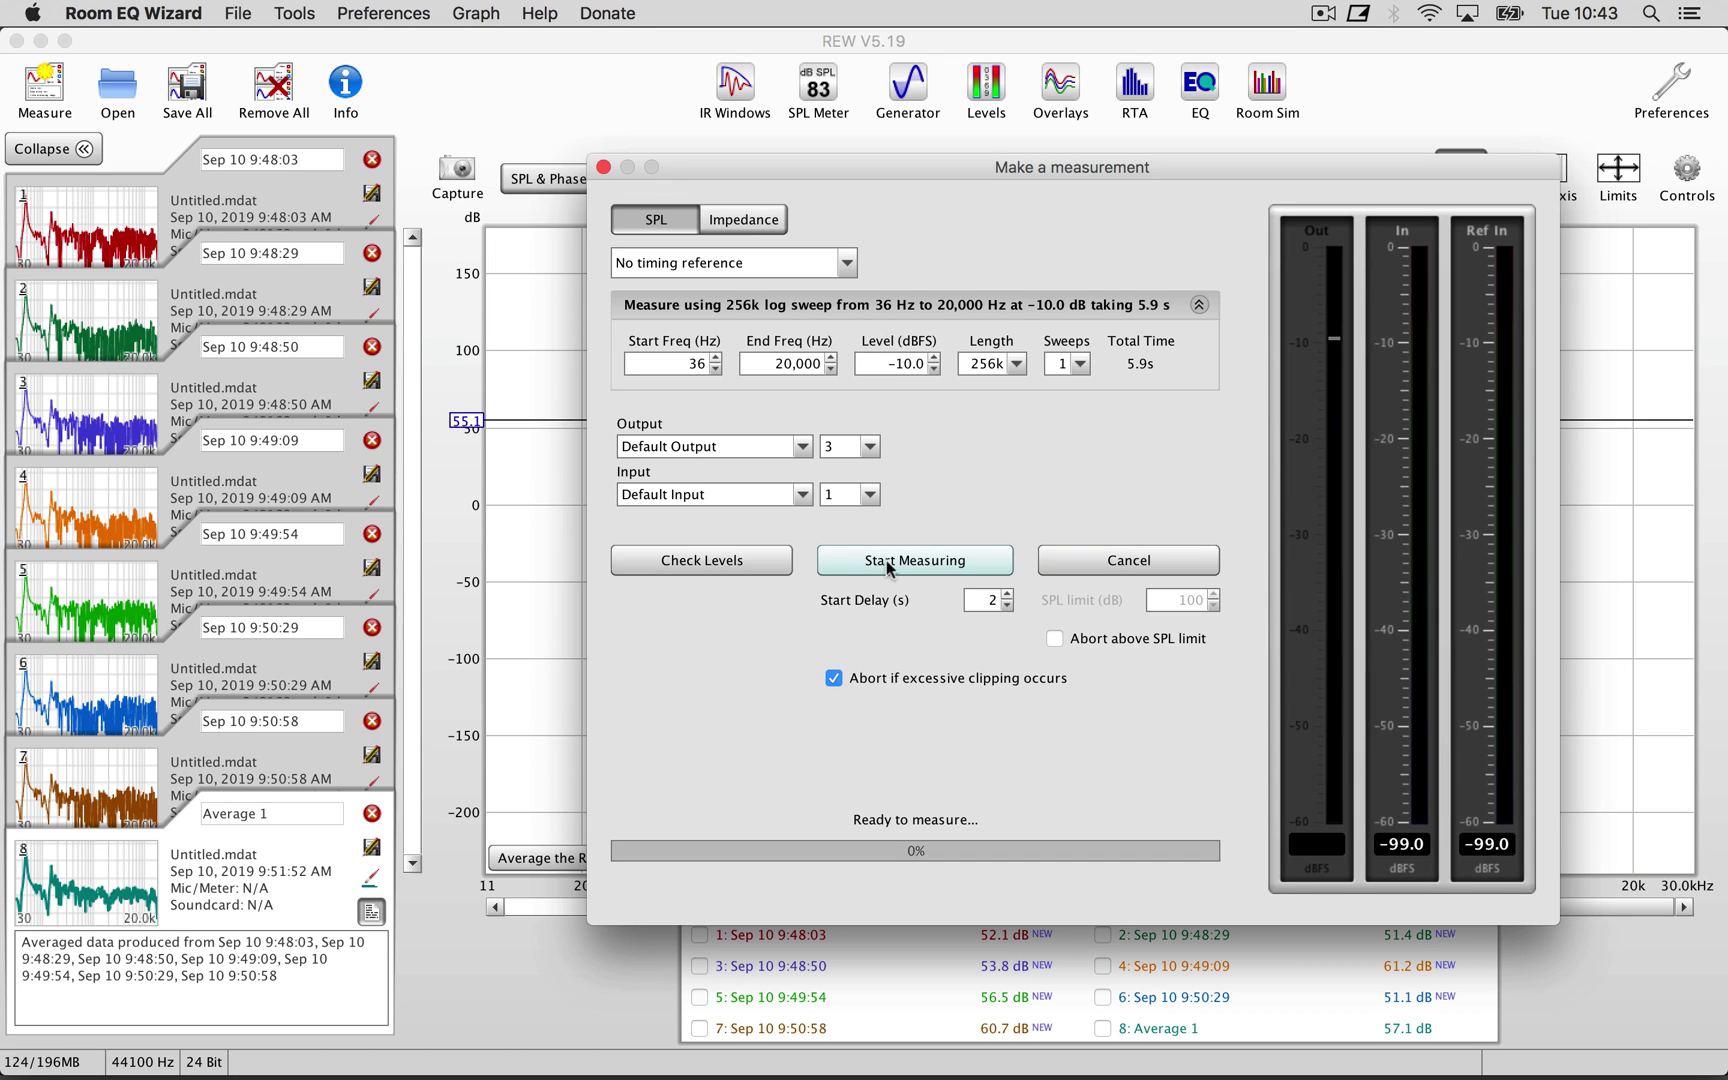
{"action": "left_click", "coordinate": [913, 562]}
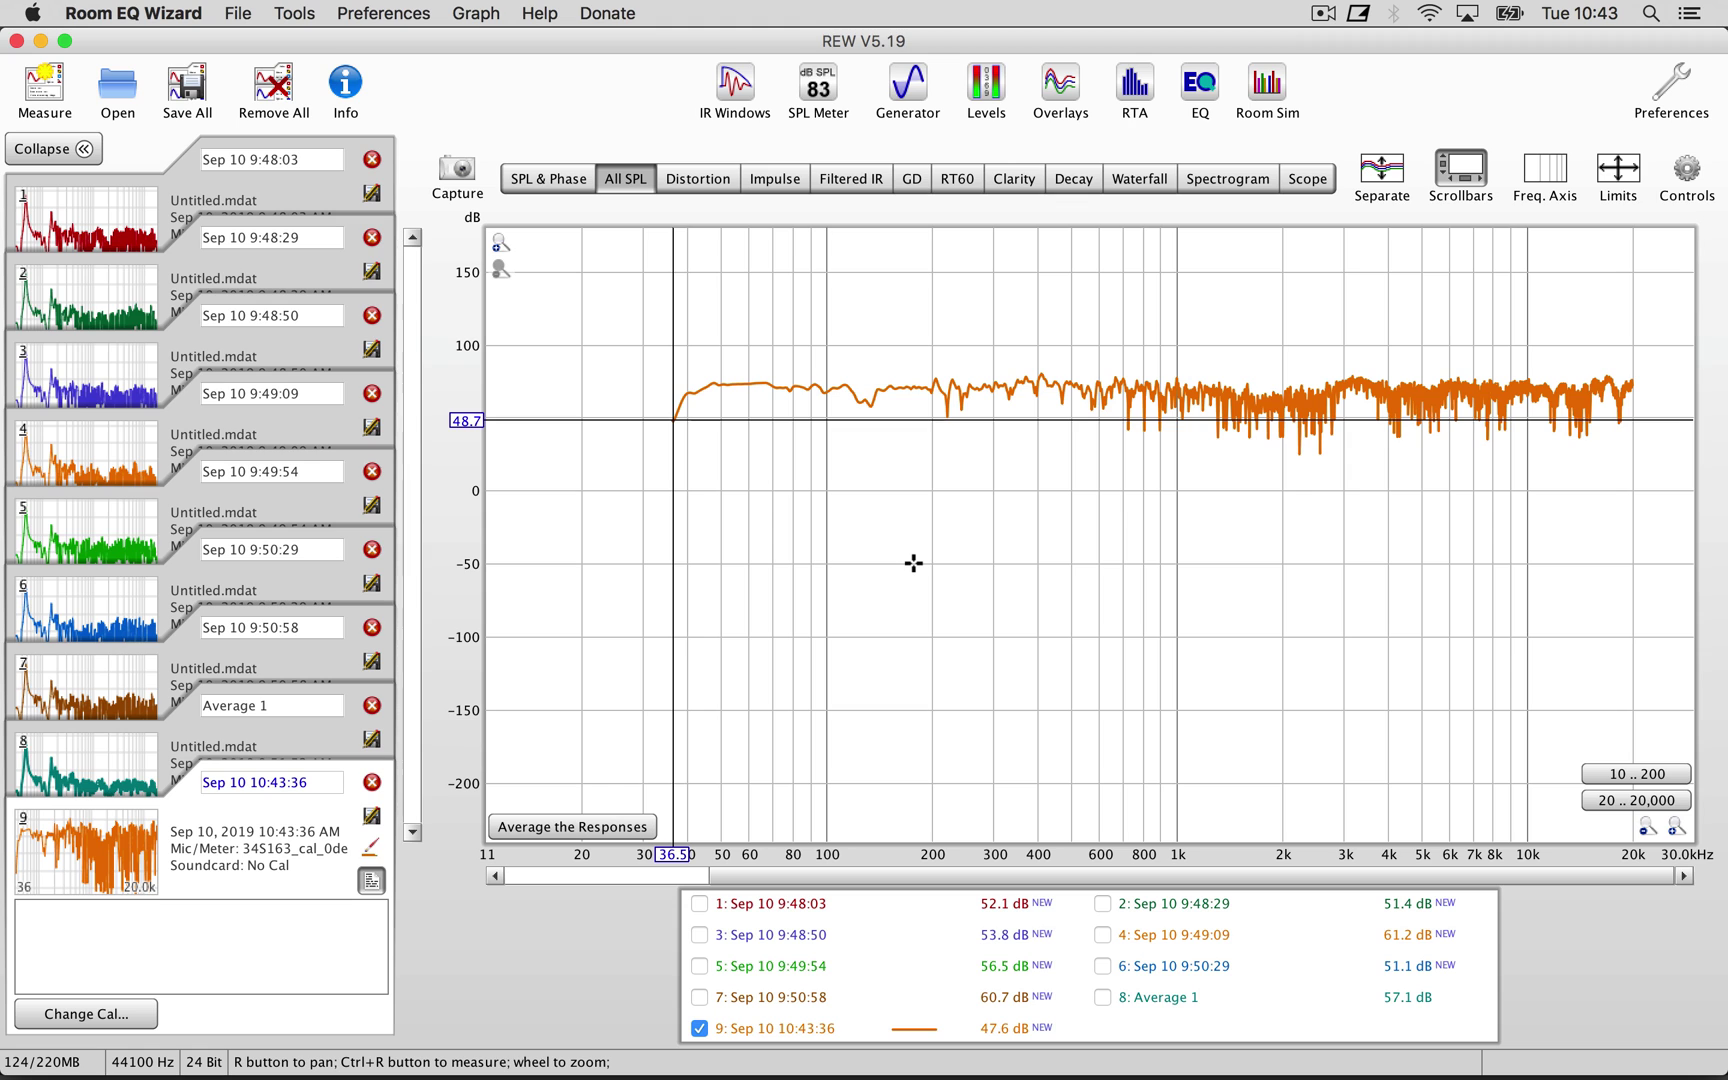
{"action": "left_click", "coordinate": [1102, 997]}
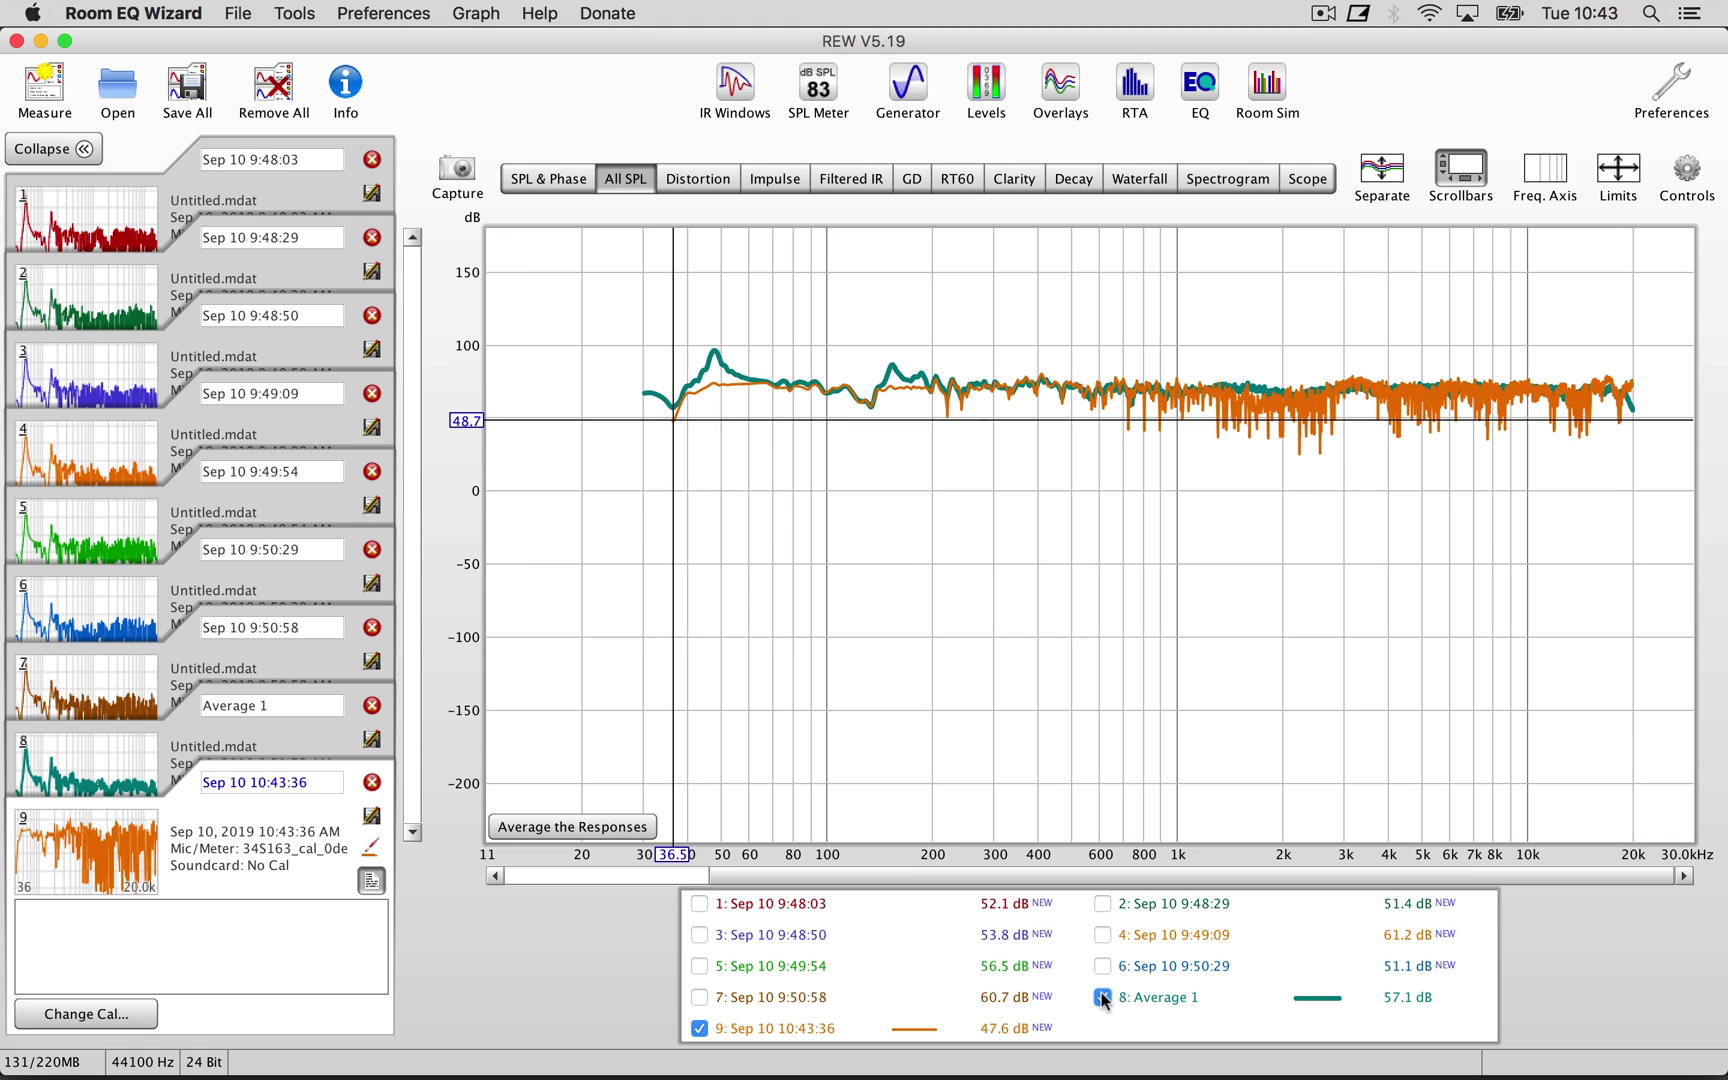
{"action": "left_click", "coordinate": [1200, 85]}
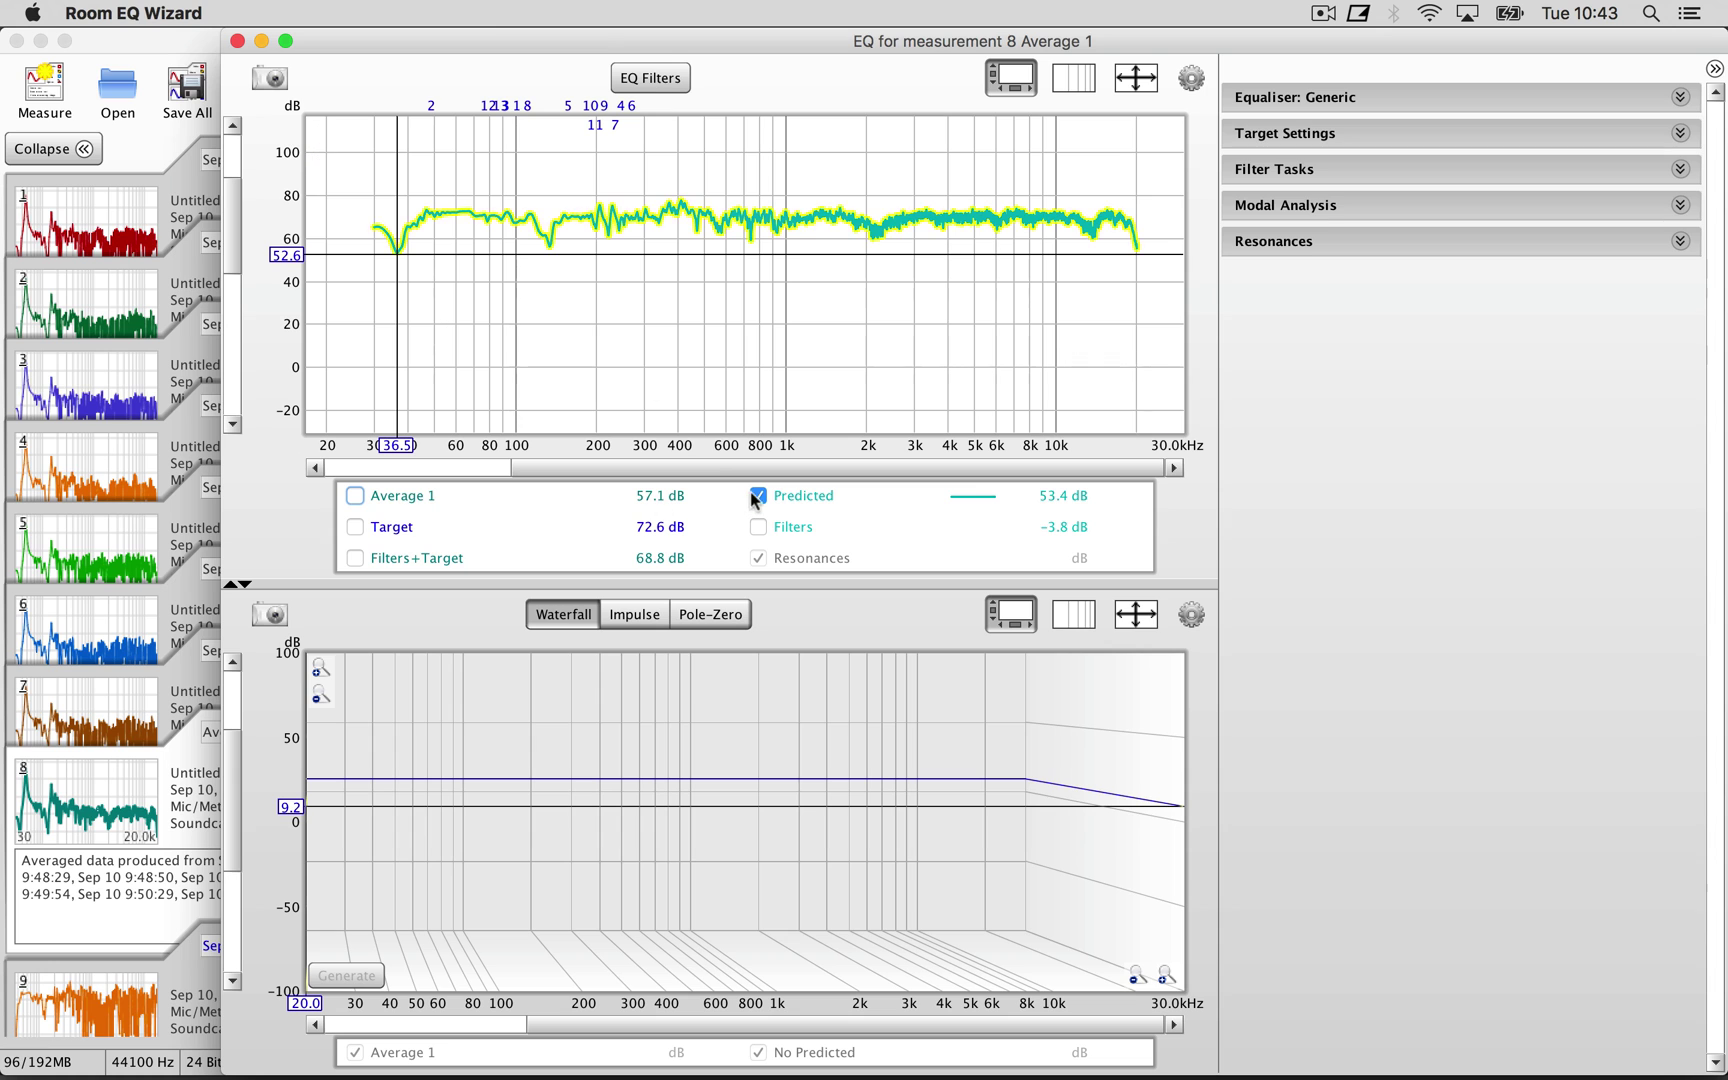
{"action": "left_click_drag", "start_coordinate": [586, 36], "coordinate": [932, 476]}
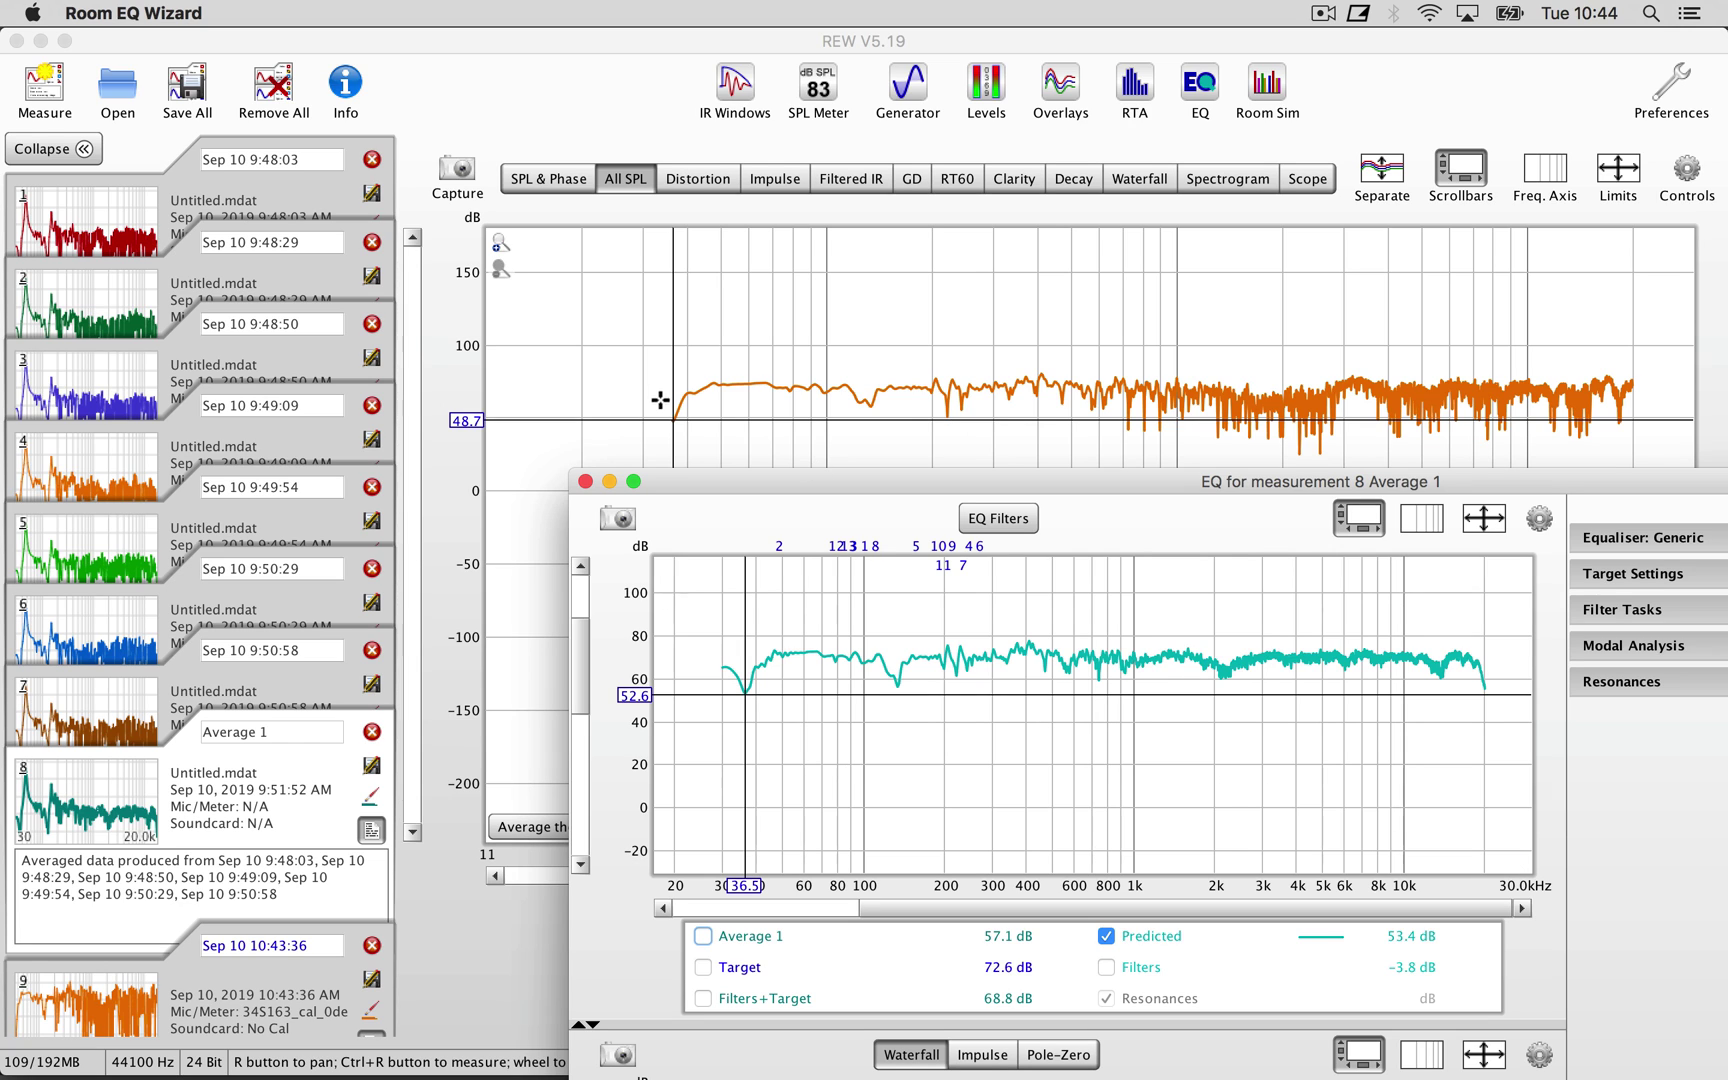
{"action": "left_click", "coordinate": [585, 482]}
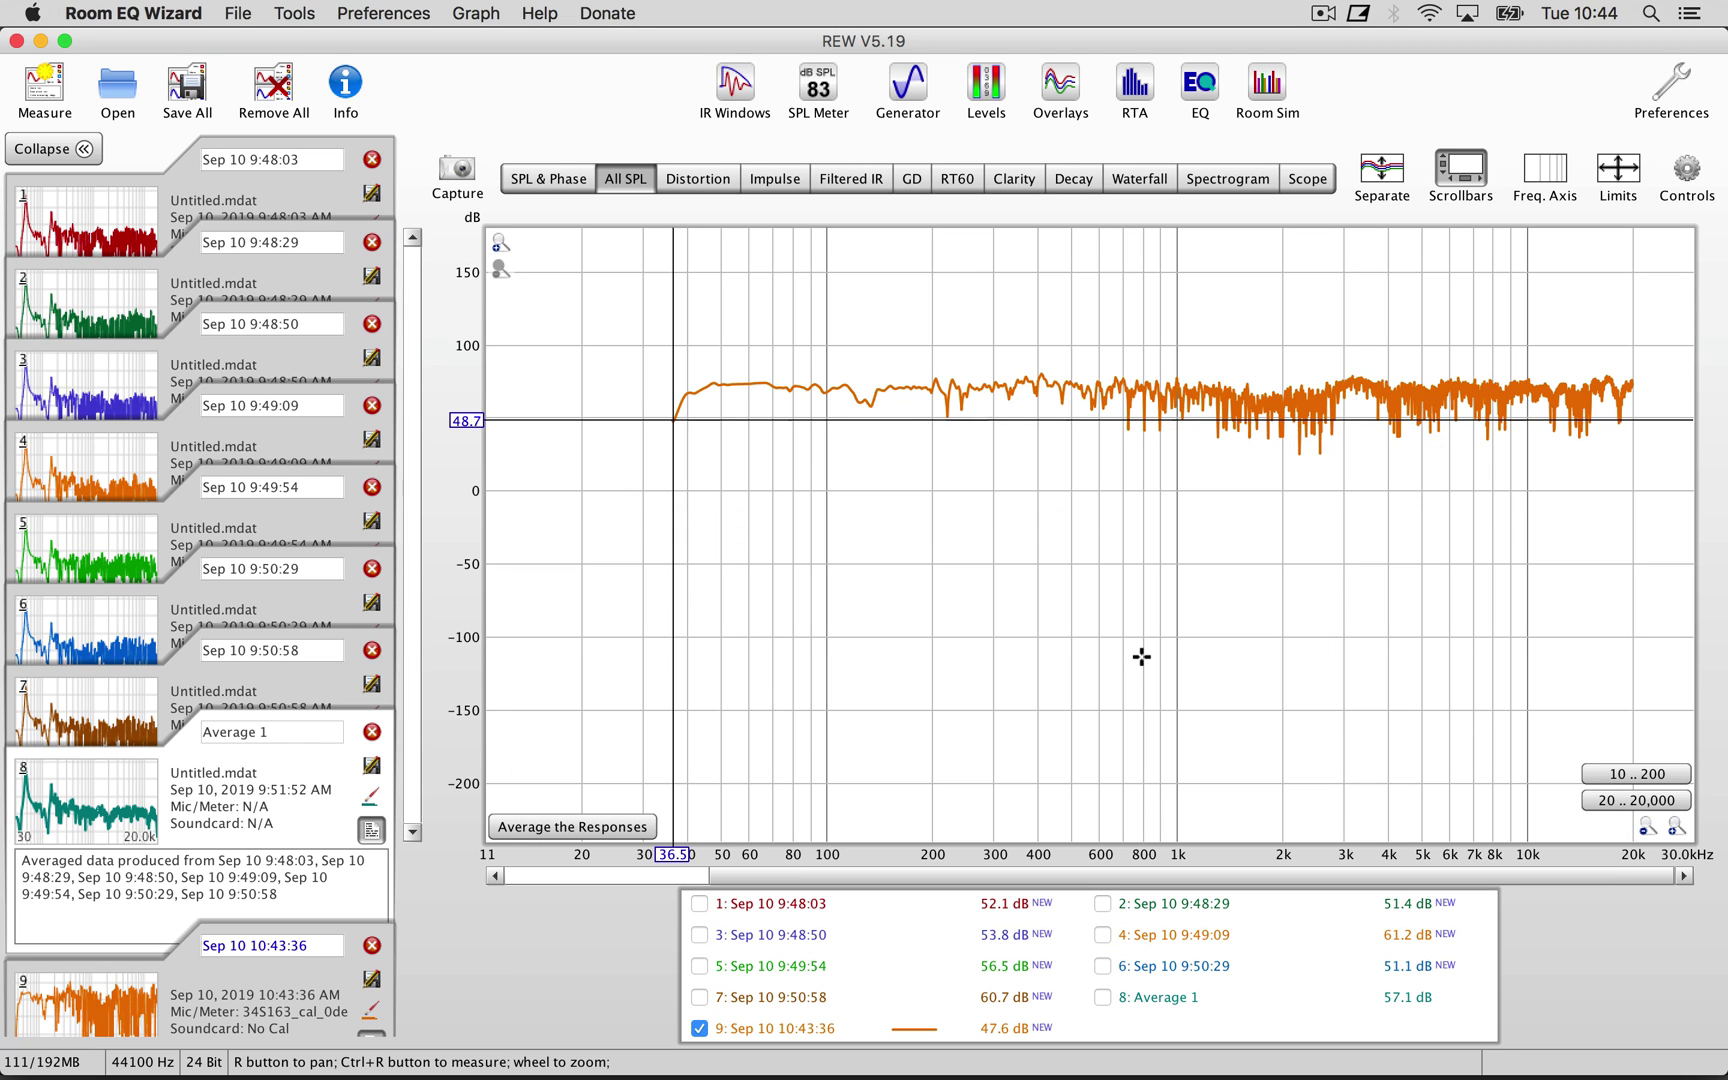